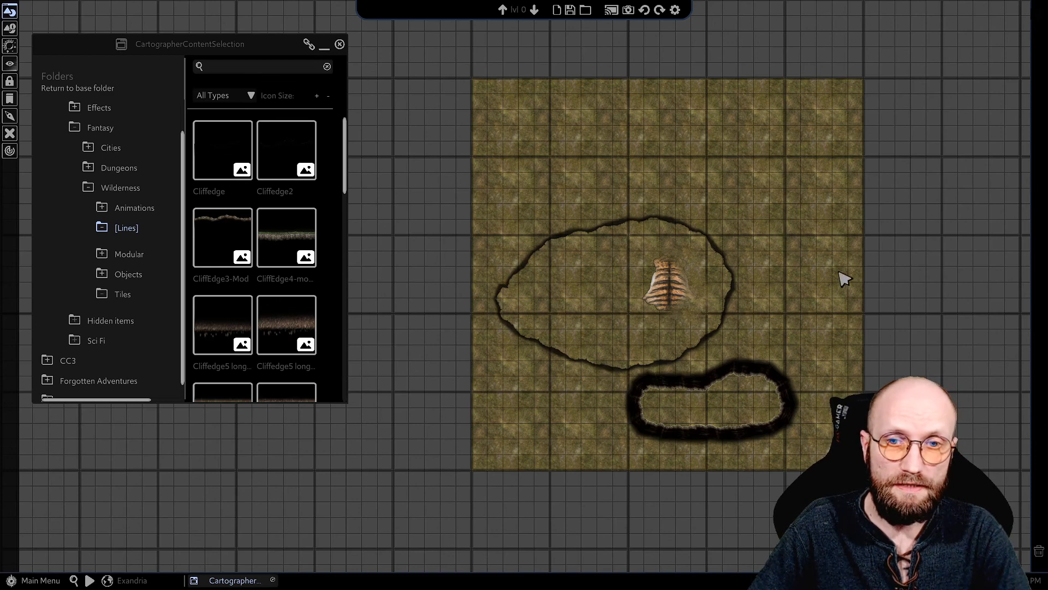
middle_click_drag(808, 283, 755, 292)
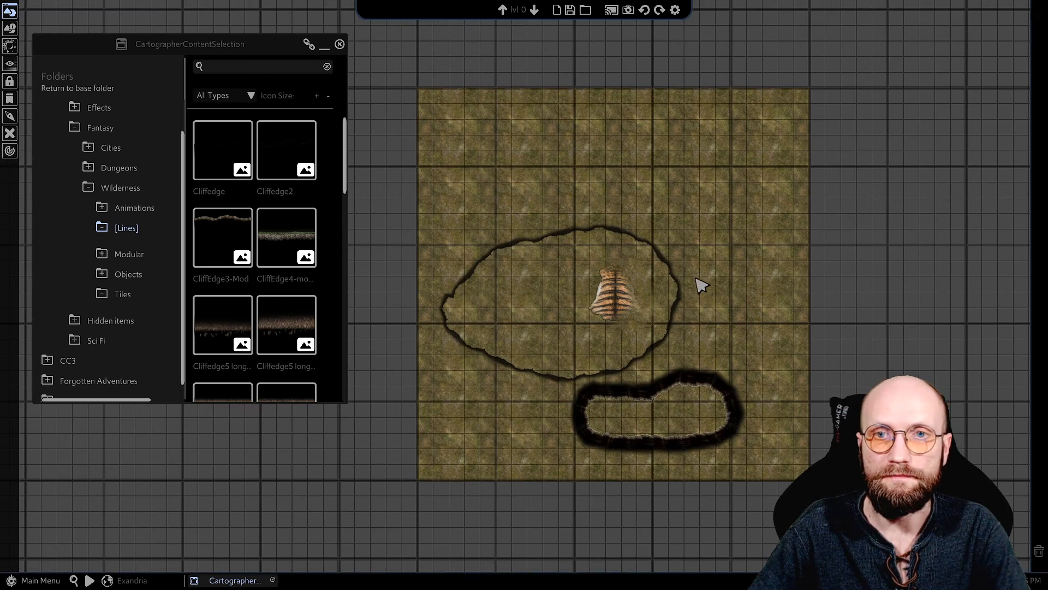
scroll(660, 284, "up", 1)
scroll(686, 269, "down", 1)
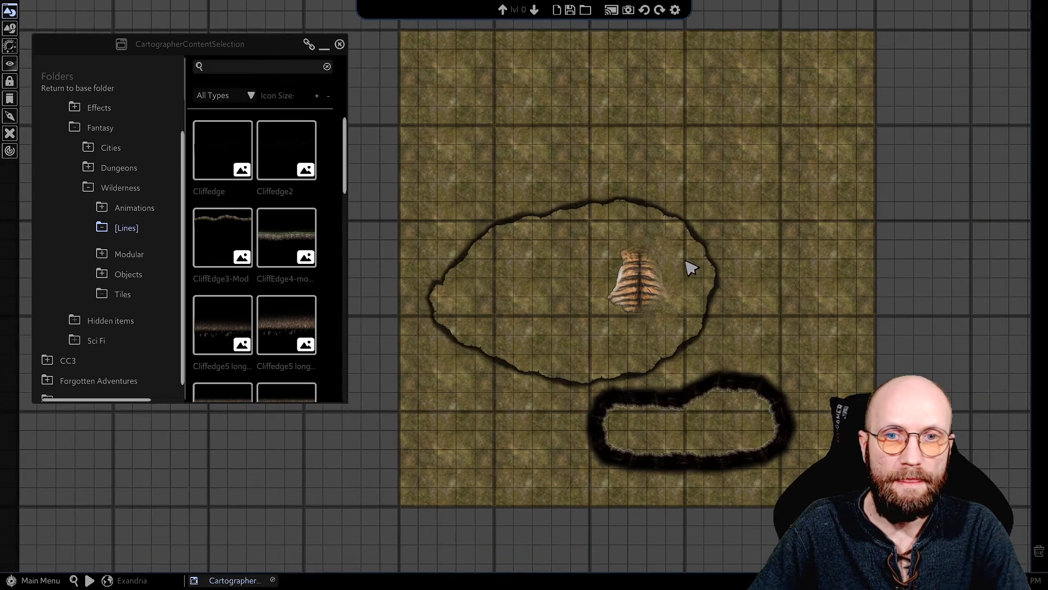
scroll(722, 276, "up", 1)
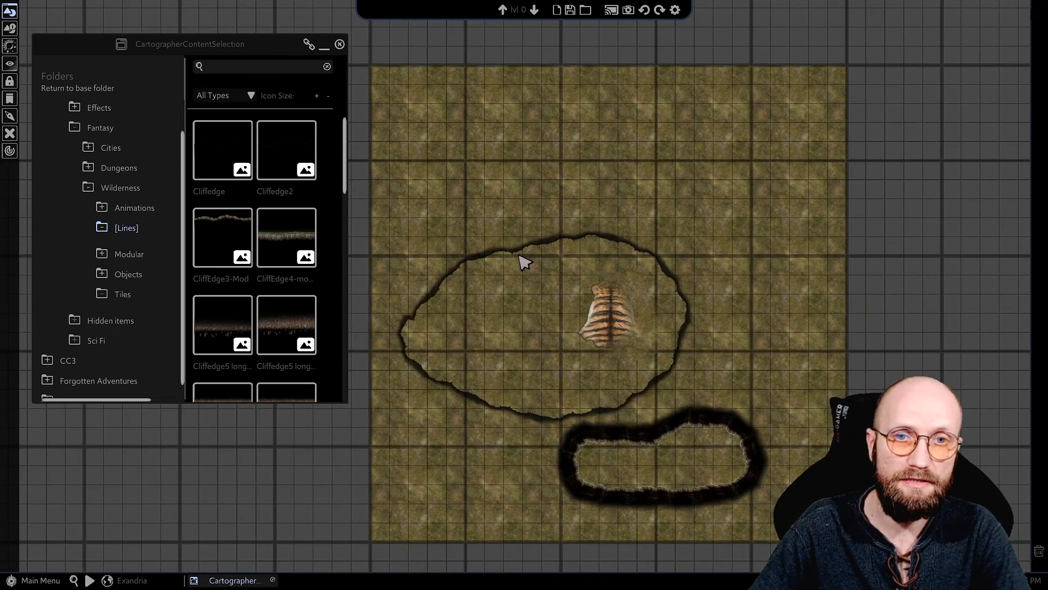
scroll(514, 240, "up", 4)
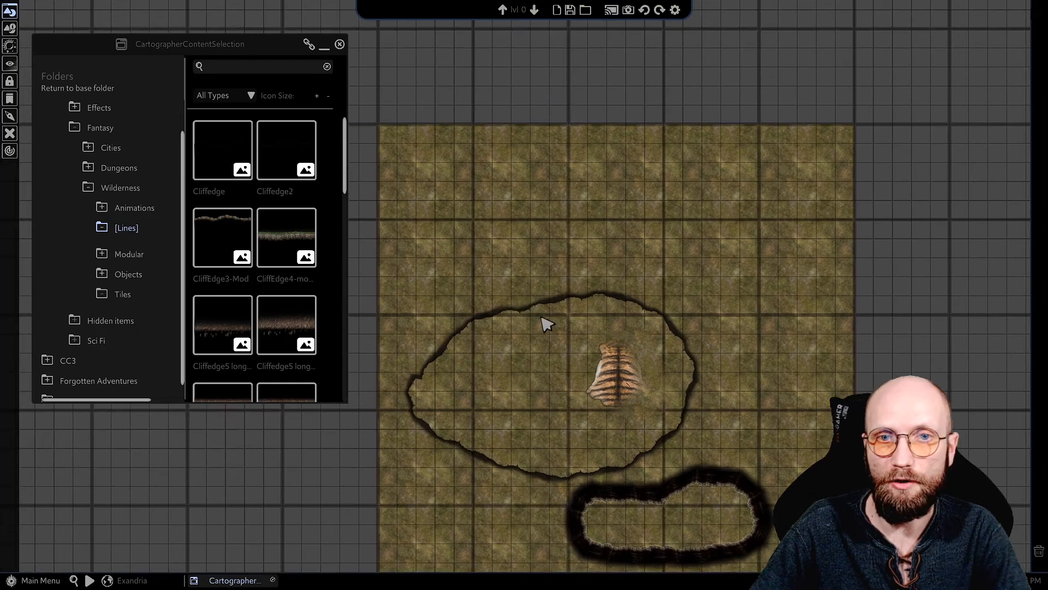
scroll(613, 262, "down", 3)
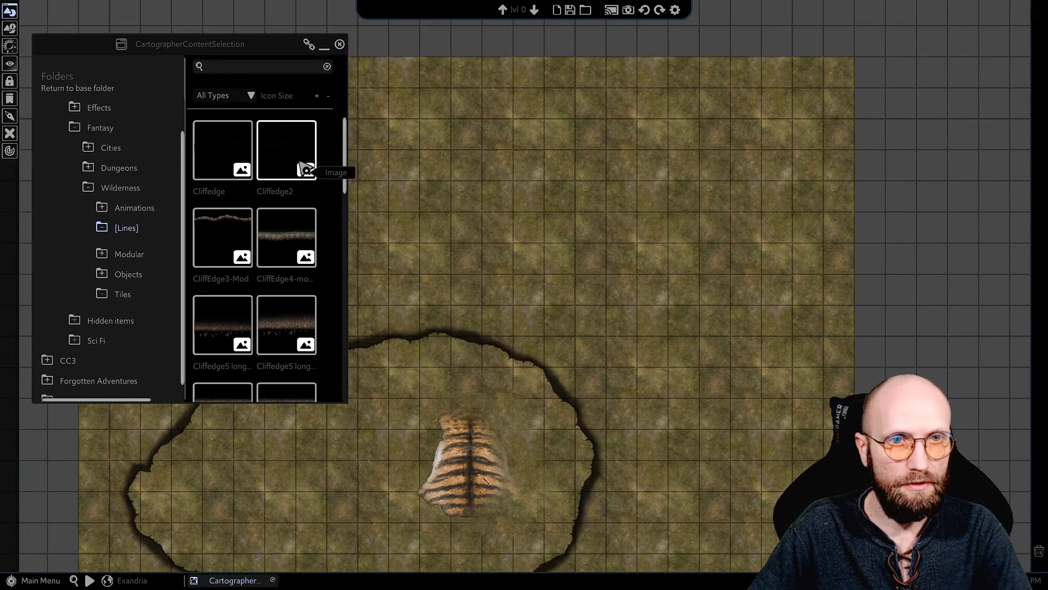
- Search the content library for "walledge" and pick the WallEdge line for placement
middle_click_drag(587, 265, 649, 287)
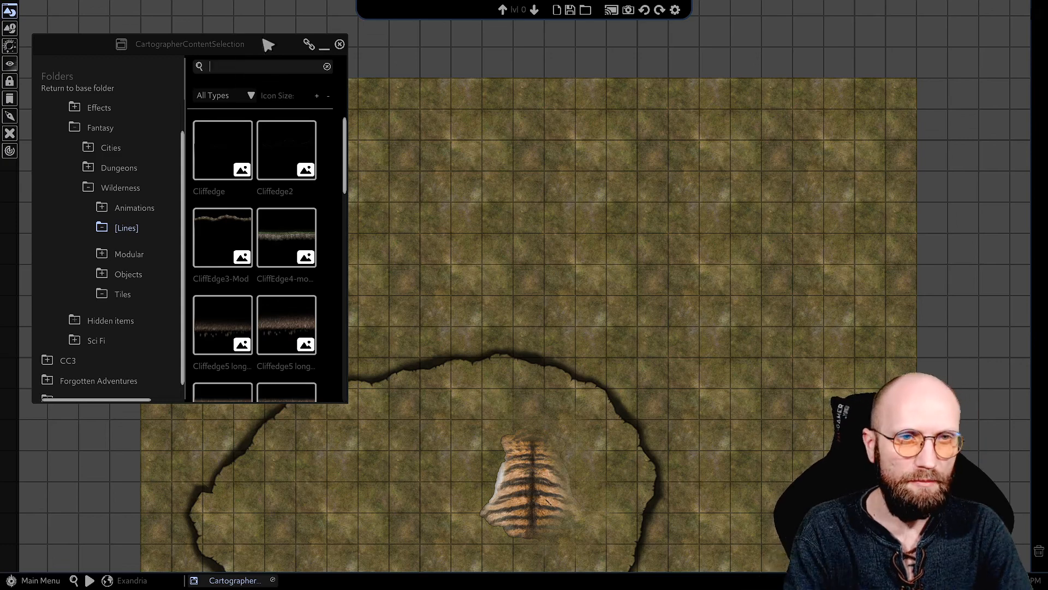
type("walledge")
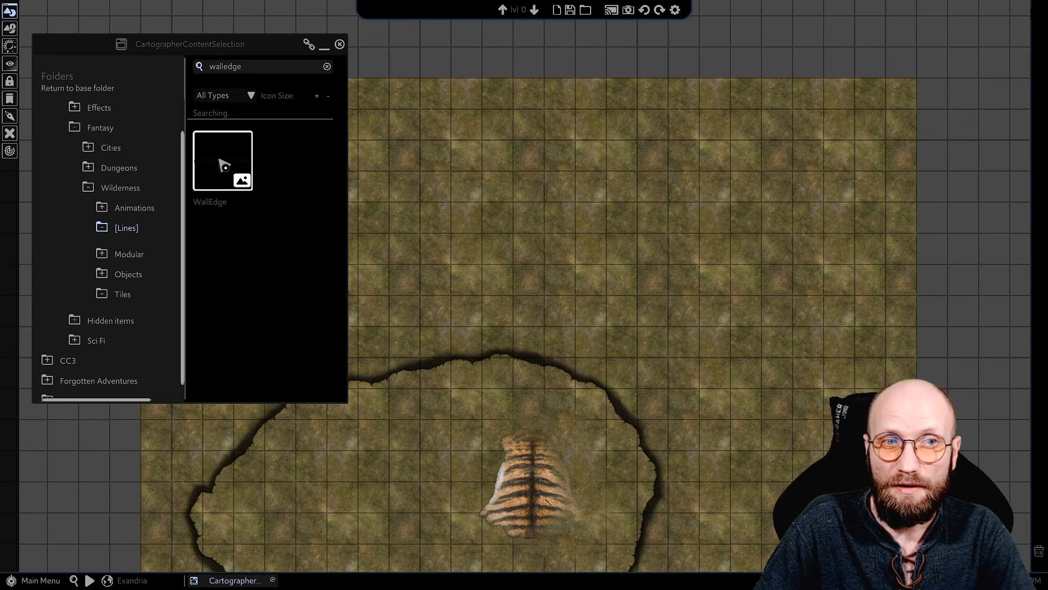
left_click(197, 159)
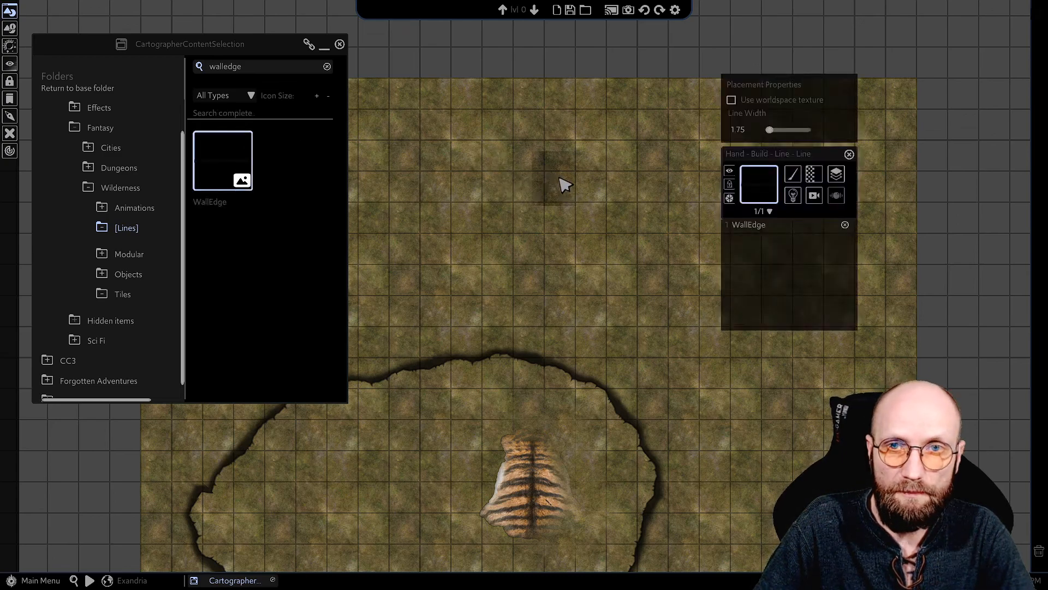
- Draw a short straight WallEdge line above the large cliff outline and inspect its edge up close
left_click_drag(551, 188, 661, 202)
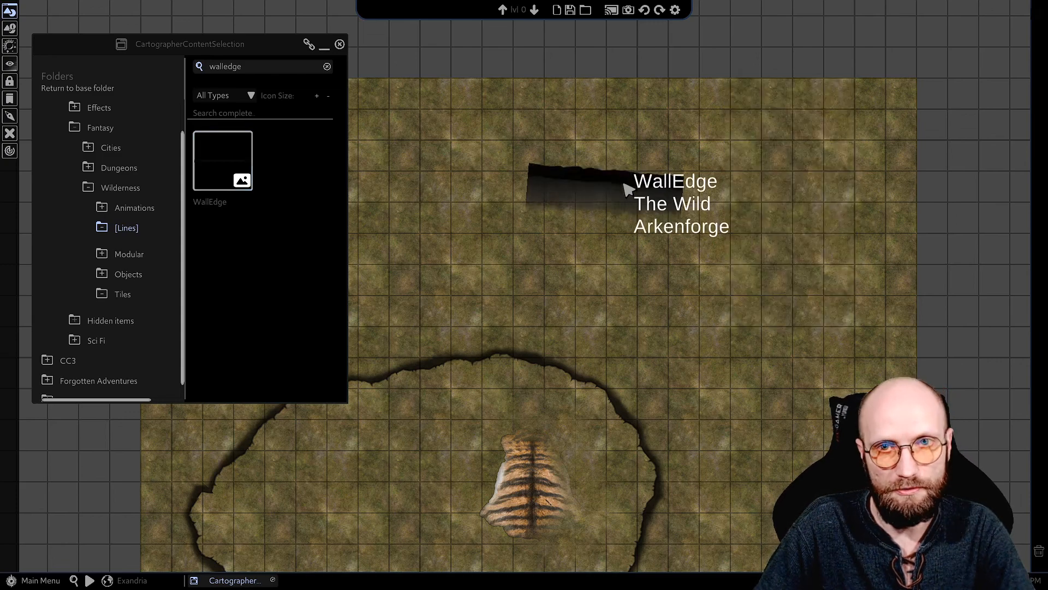
left_click(623, 187)
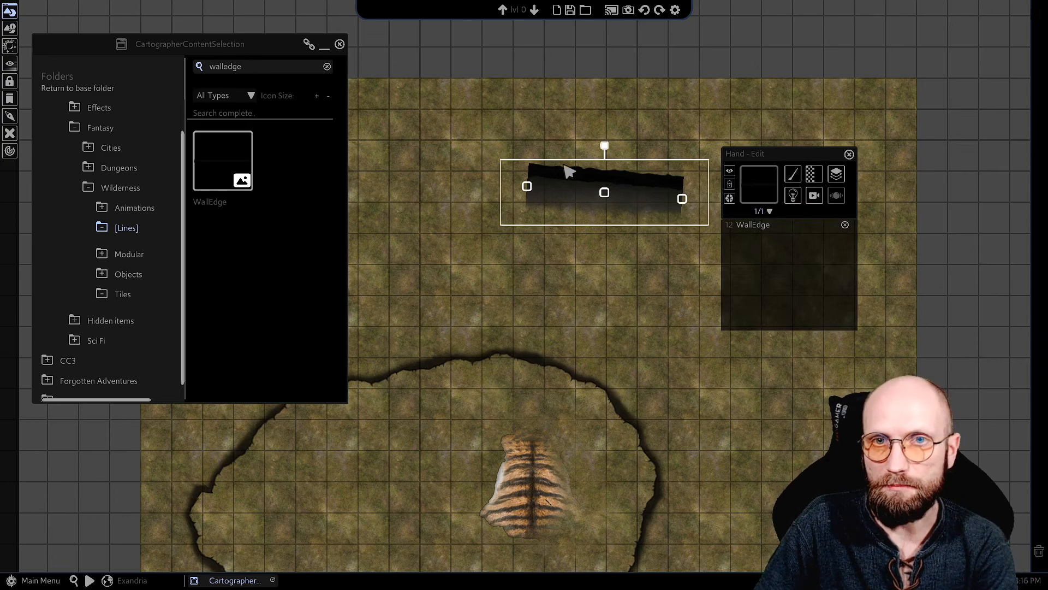
scroll(622, 164, "up", 5)
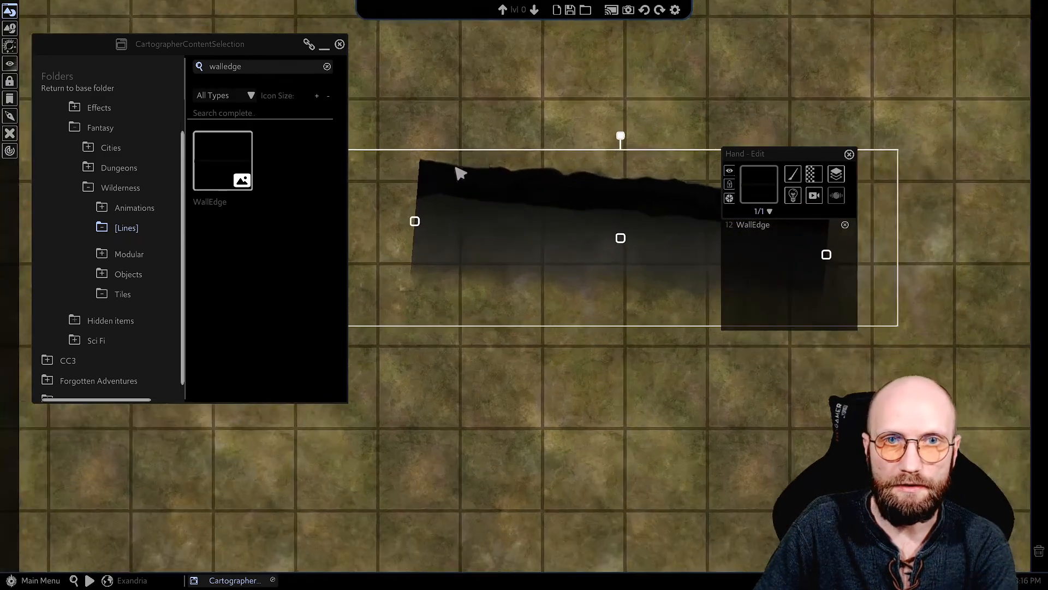
middle_click_drag(598, 175, 530, 245)
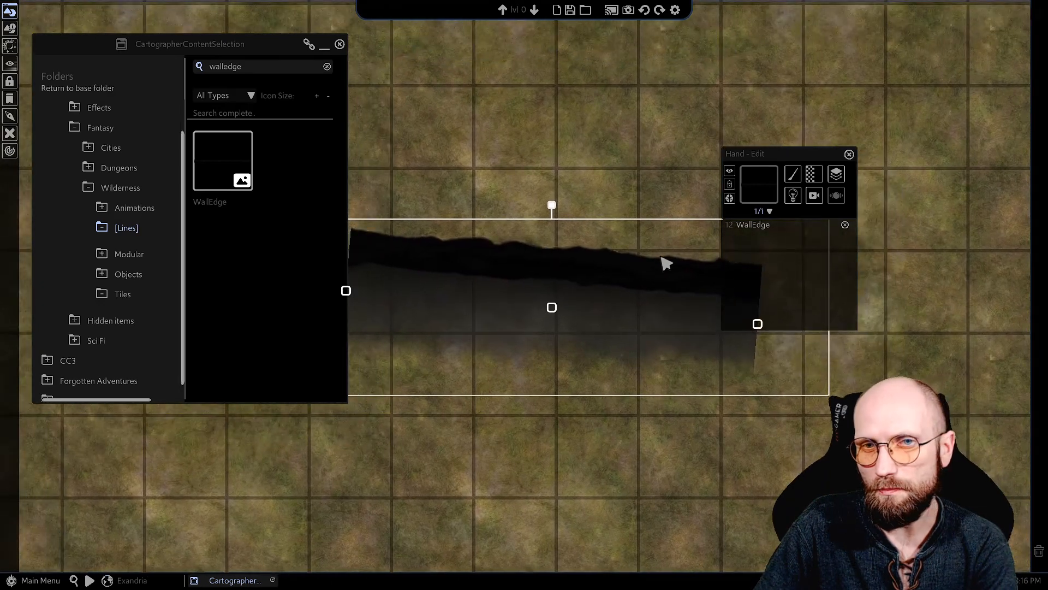
middle_click_drag(690, 265, 669, 267)
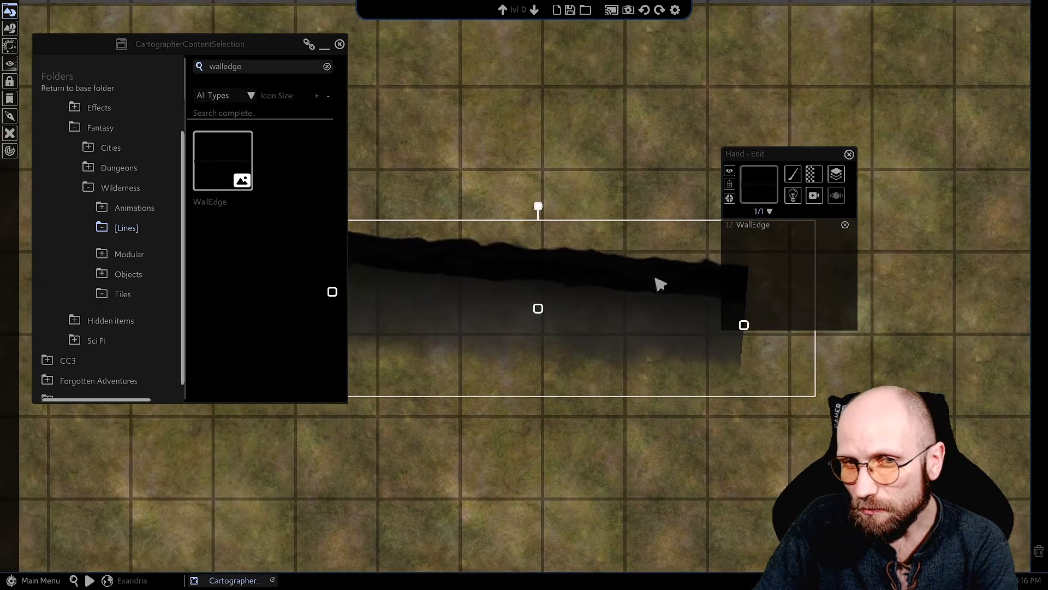
- Delete the straight WallEdge line above the large cliff outline
scroll(644, 298, "down", 3)
scroll(491, 363, "down", 2)
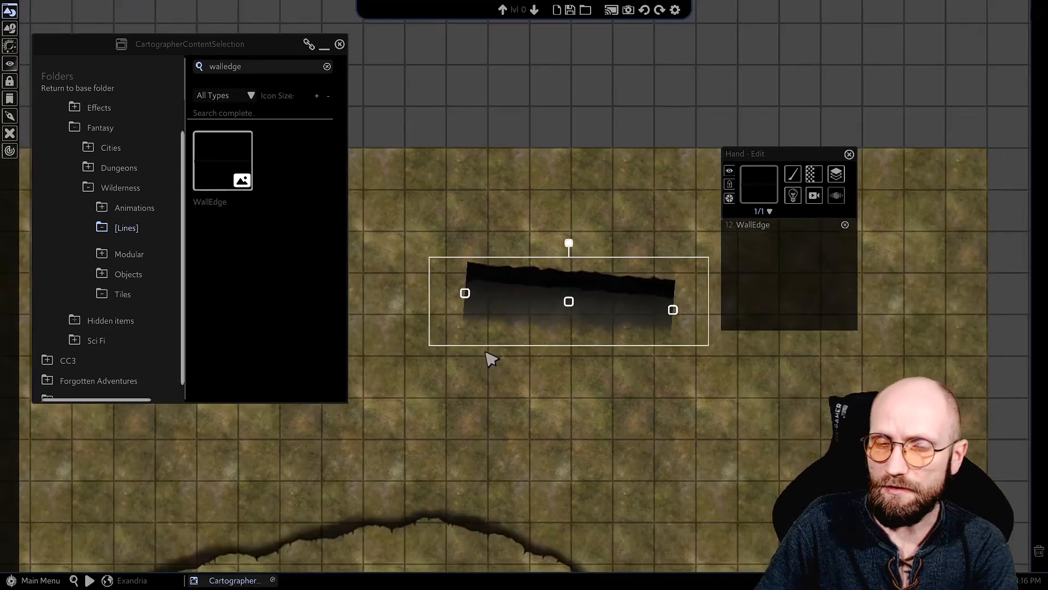
scroll(480, 339, "down", 1)
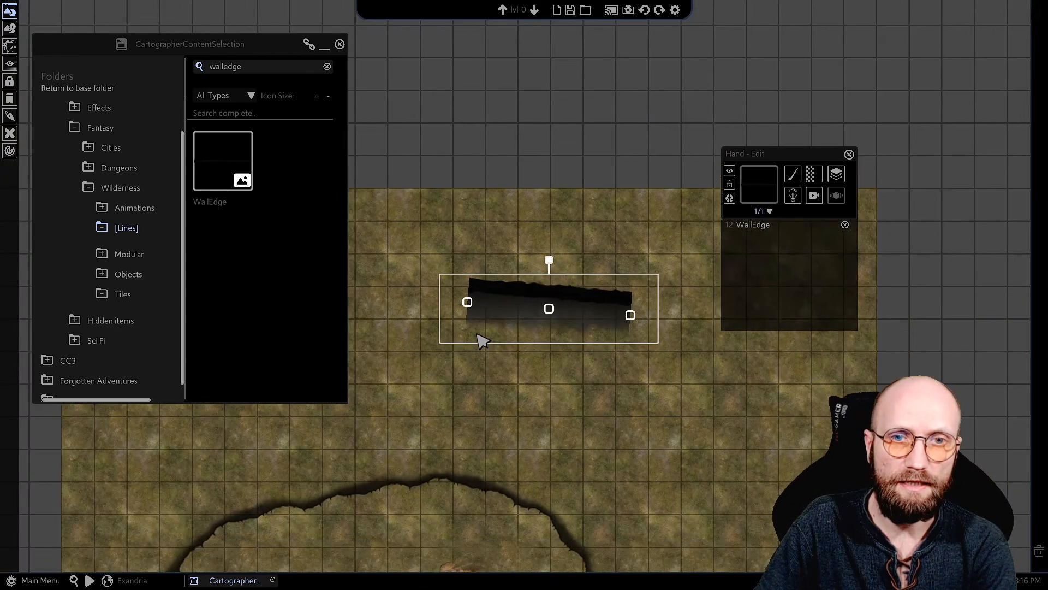
middle_click_drag(449, 346, 521, 322)
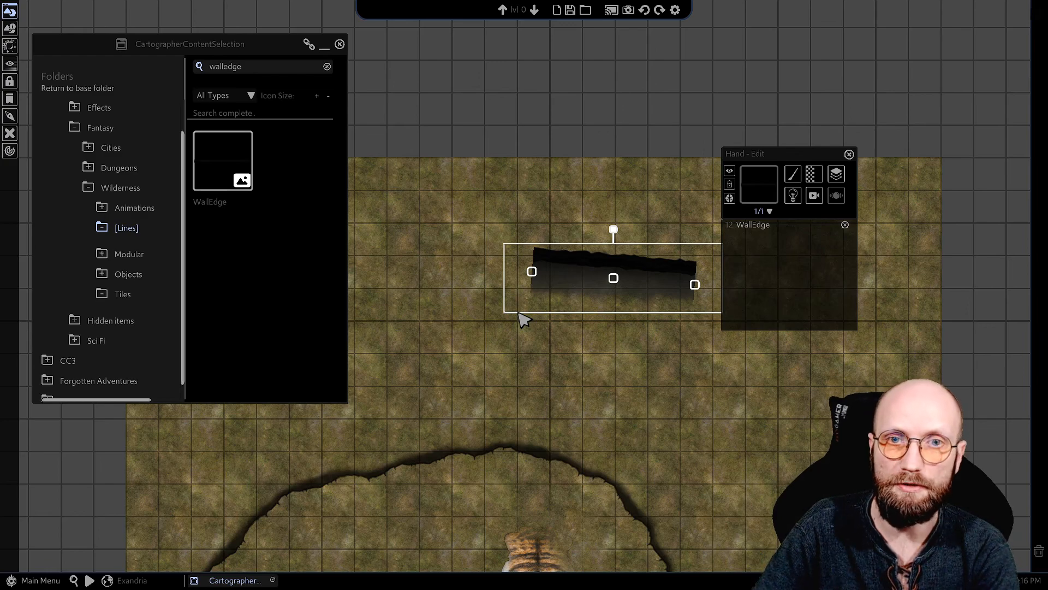
middle_click_drag(667, 218, 642, 209)
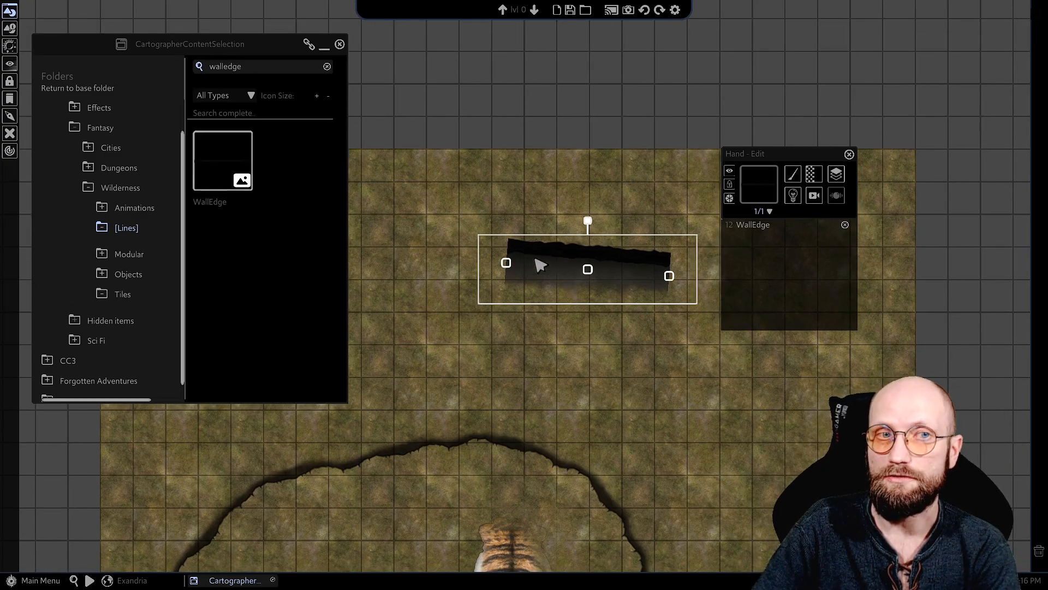
key("Delete")
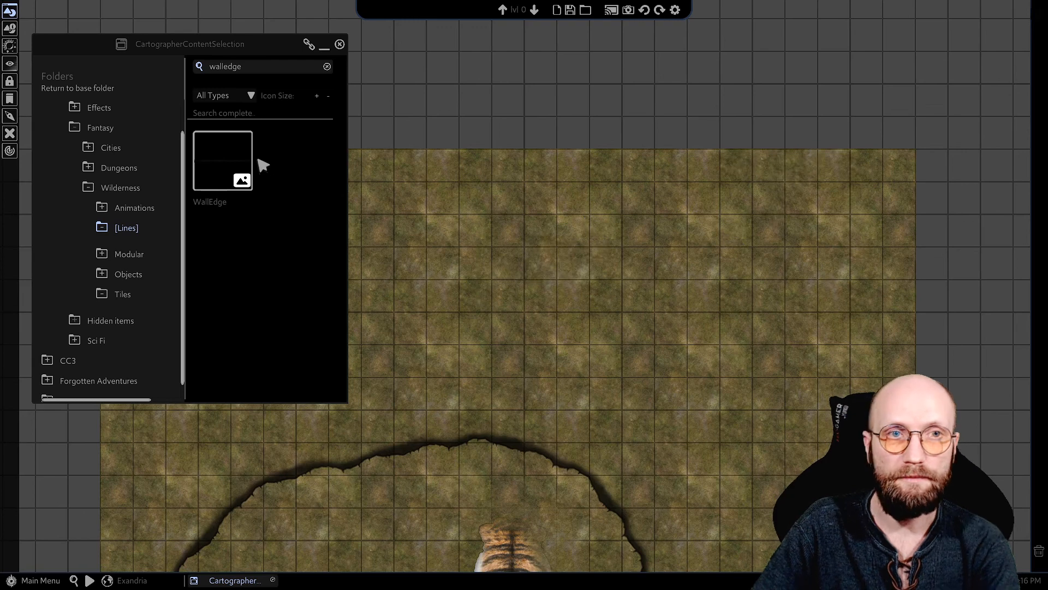
- Pick the WallEdge line for placement again and set its line width to 1
left_click(229, 155)
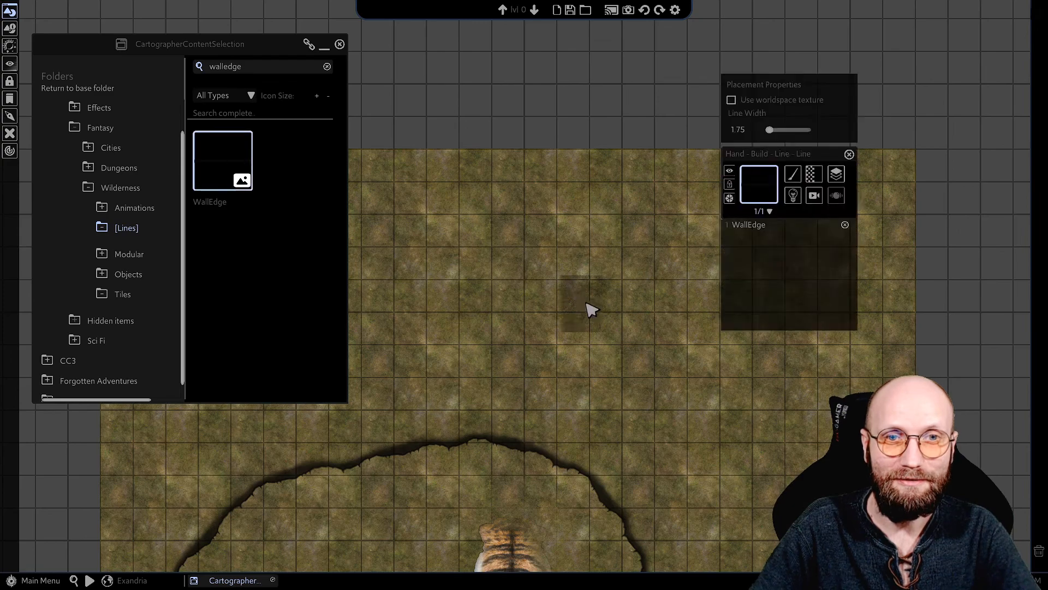
scroll(685, 217, "down", 3)
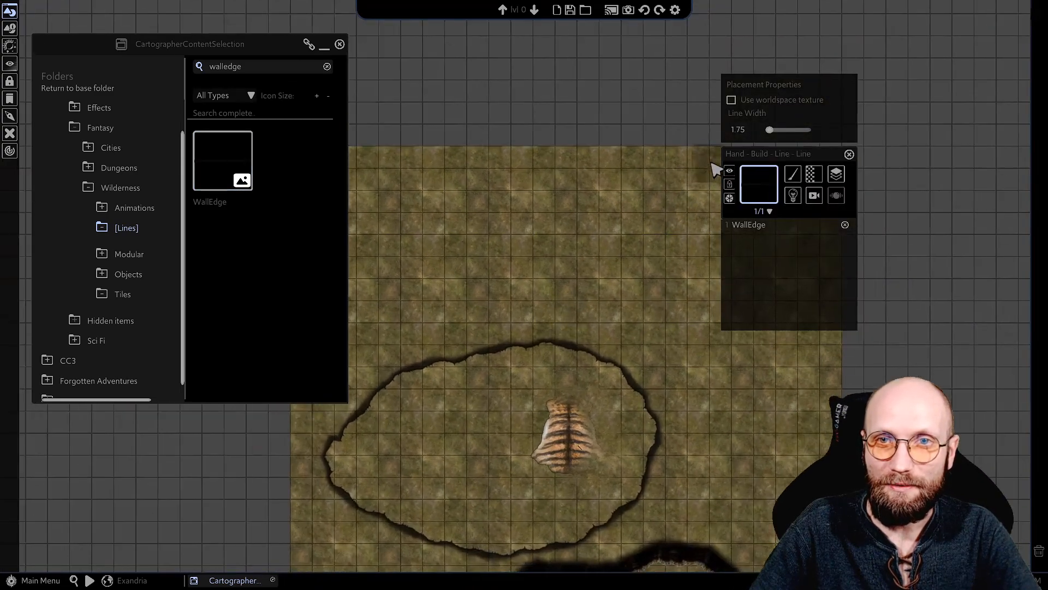
left_click(738, 129)
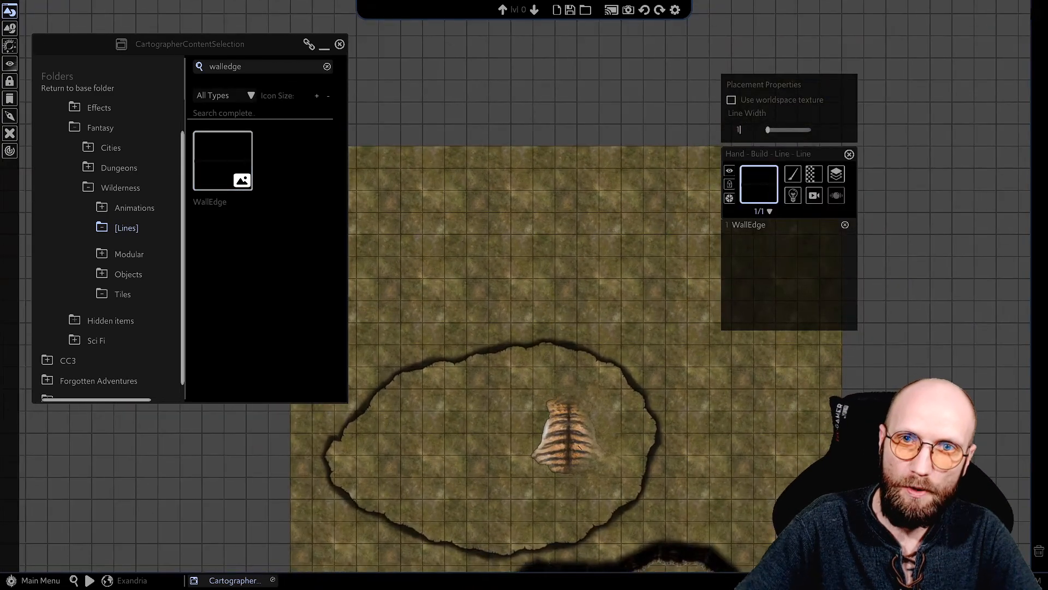
scroll(541, 192, "up", 2)
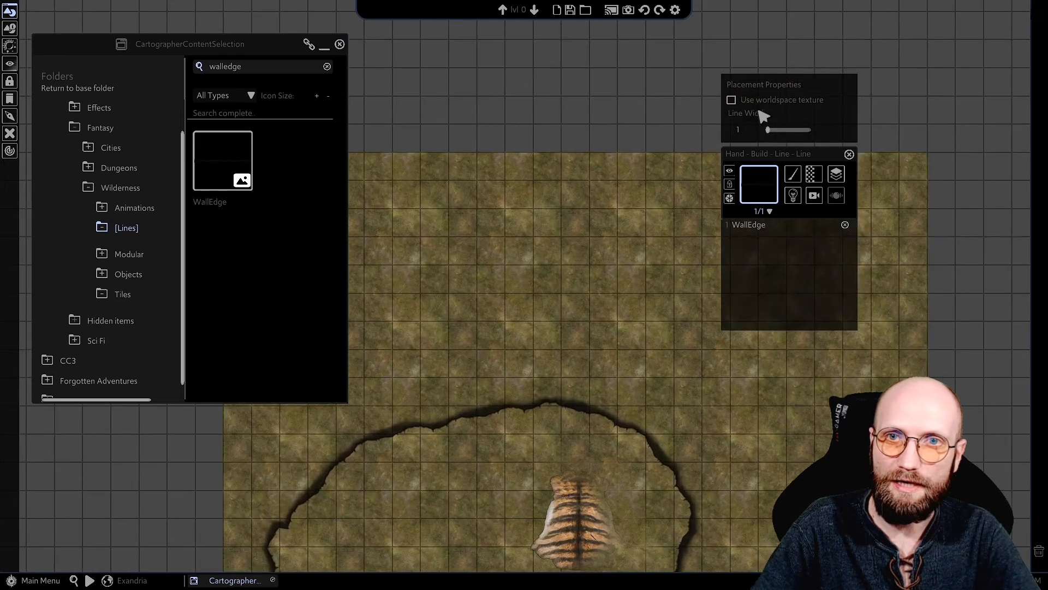
scroll(539, 264, "up", 4)
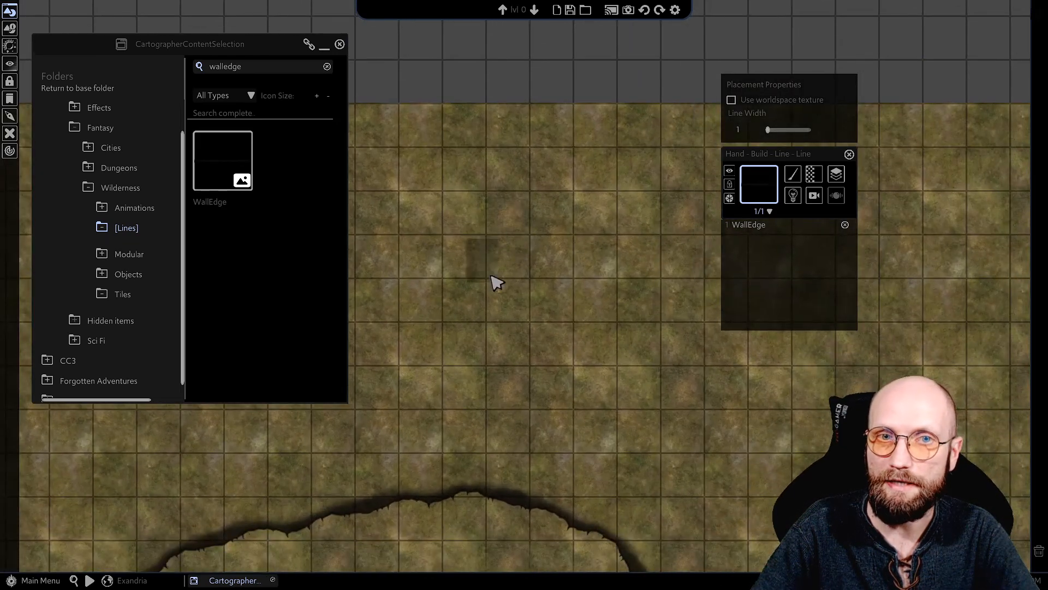
- Try a short straight WallEdge line of width 1 on the grass above the large cliff outline and undo it
scroll(540, 250, "down", 3)
scroll(551, 260, "down", 1)
left_click_drag(624, 313, 685, 309)
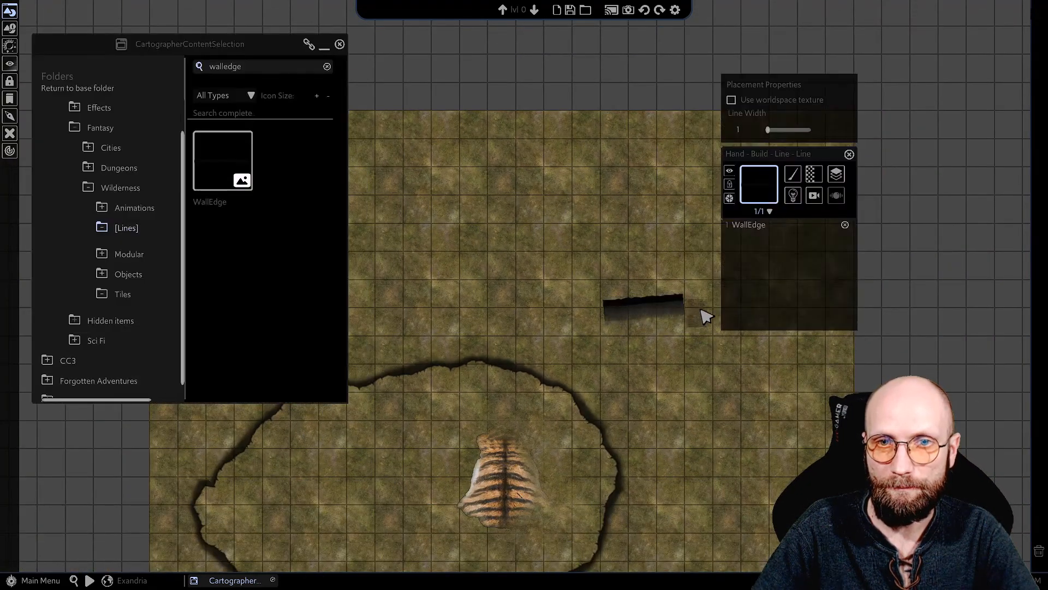
scroll(702, 305, "up", 1)
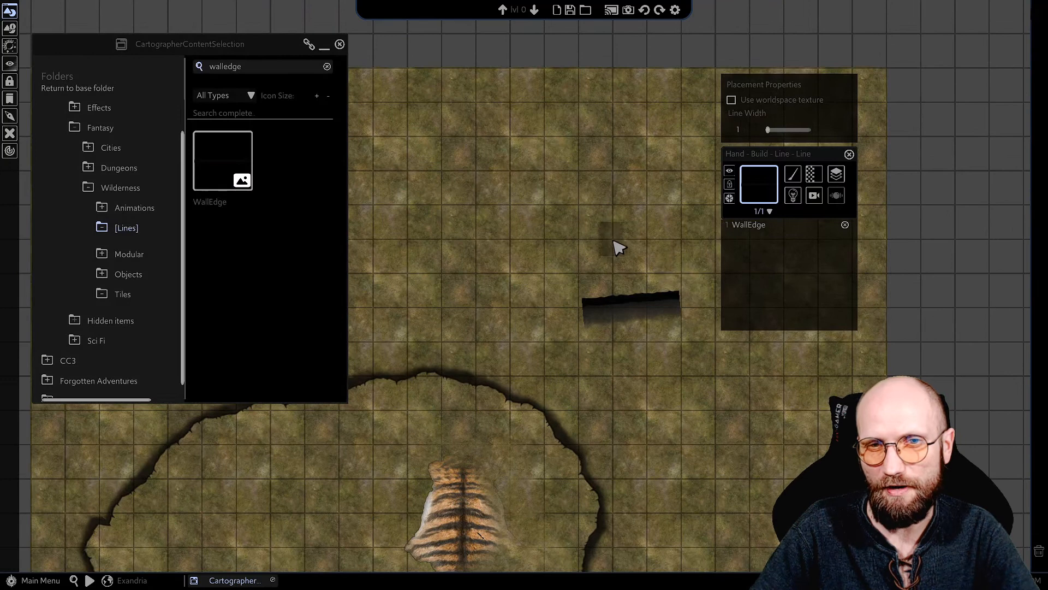
key("ctrl+z")
- Switch the WallEdge line placement mode from Straight to Polygon
middle_click_drag(551, 249, 645, 273)
left_click(816, 180)
mouse_move(812, 224)
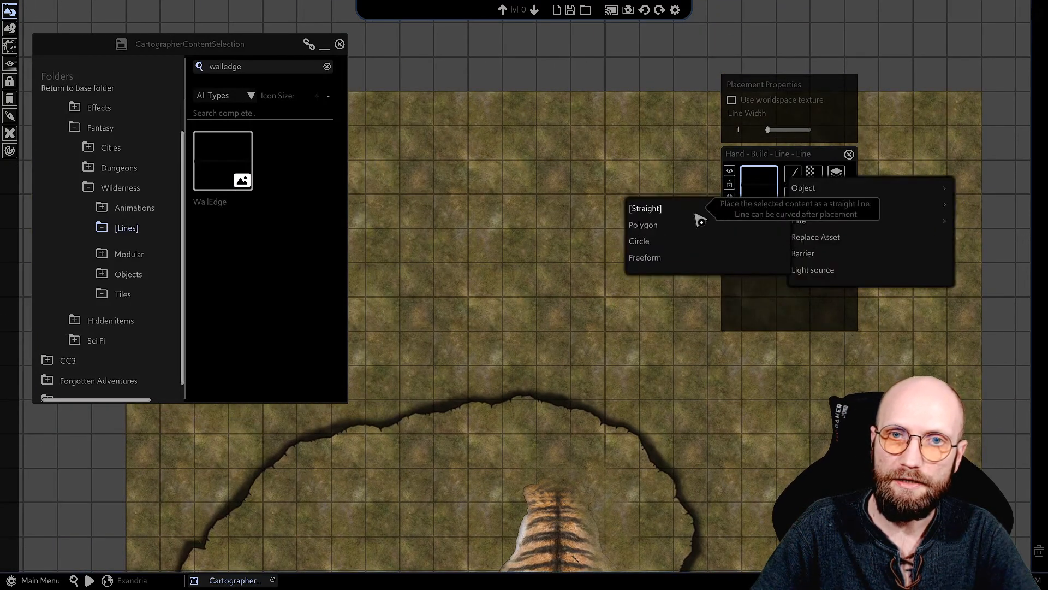
left_click(665, 225)
- Draw a closed oval WallEdge polygon about nine squares wide on the grass, up and to the right of the large cliff outline
scroll(546, 246, "down", 5)
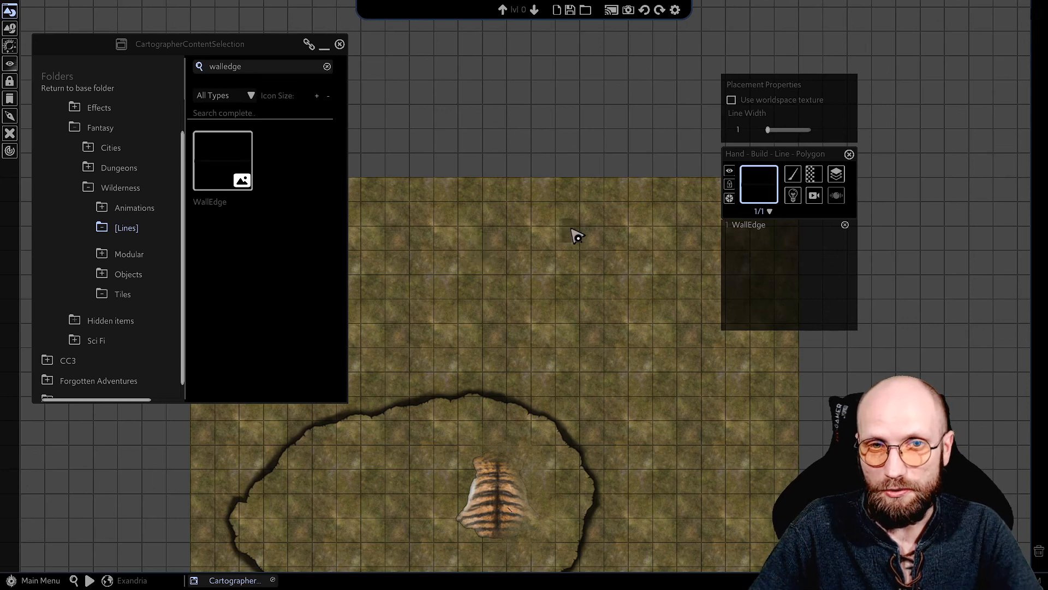
middle_click_drag(527, 235, 486, 202)
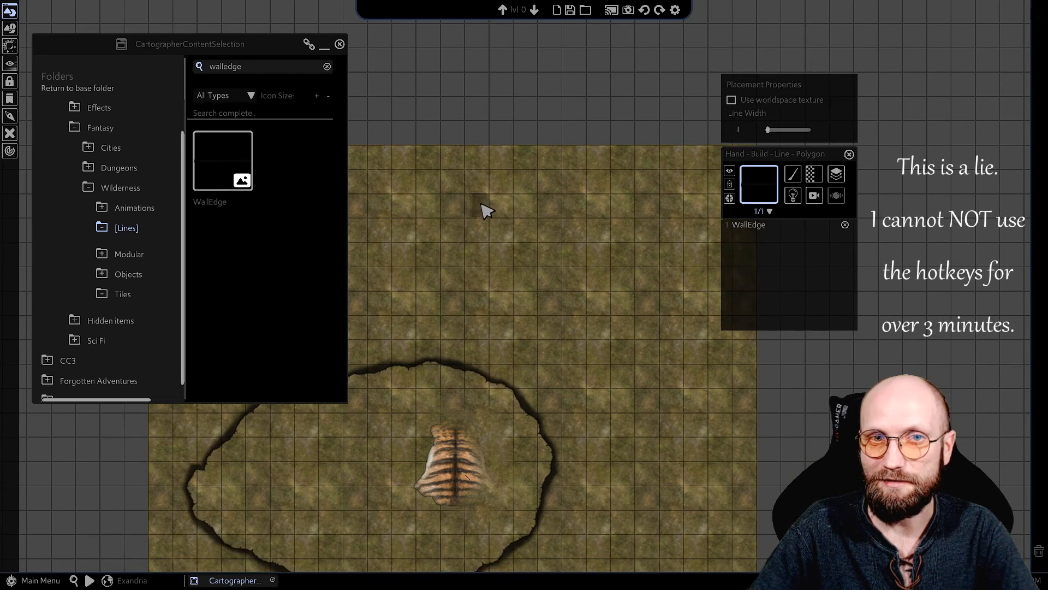
scroll(483, 205, "up", 3)
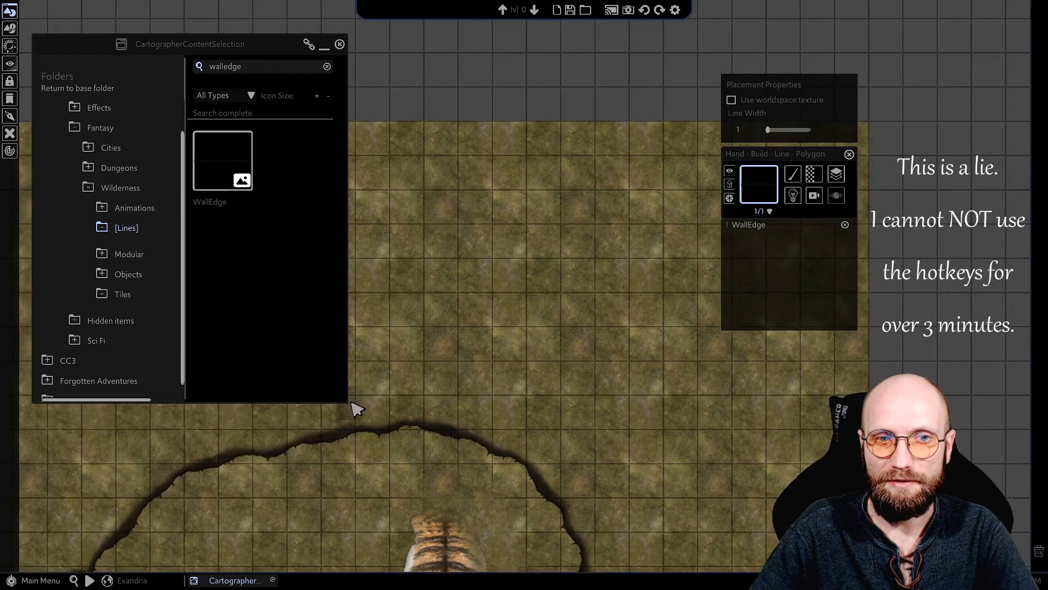
scroll(508, 342, "down", 2)
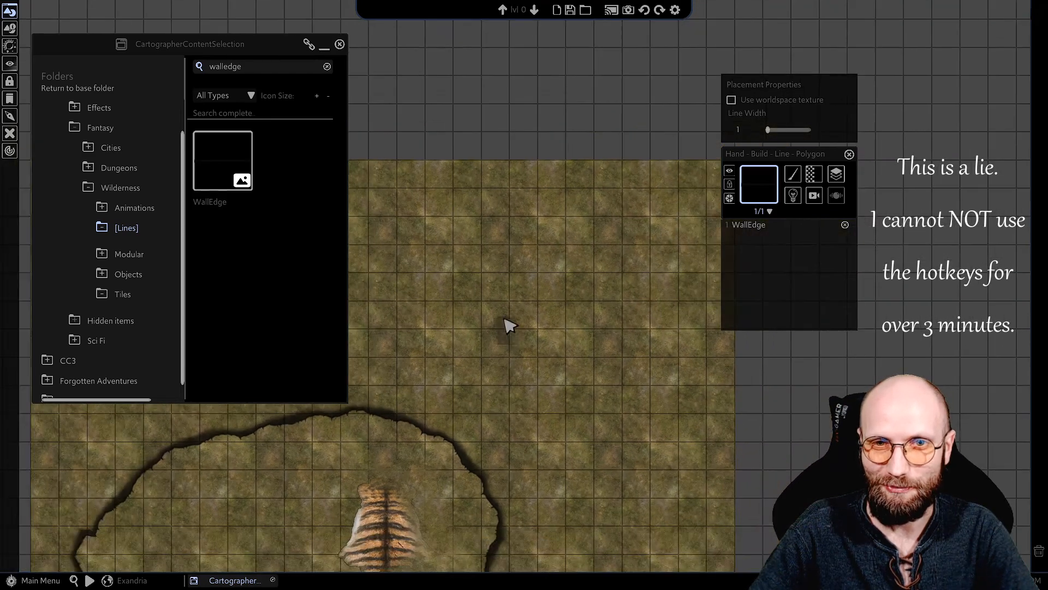
mouse_move(450, 245)
left_mouse_down()
mouse_move(509, 224)
mouse_move(608, 229)
mouse_move(639, 258)
mouse_move(655, 295)
mouse_move(624, 347)
mouse_move(569, 365)
mouse_move(512, 362)
mouse_move(464, 342)
mouse_move(424, 301)
mouse_move(425, 269)
mouse_move(455, 243)
left_mouse_up()
right_click(530, 231)
scroll(530, 237, "down", 2)
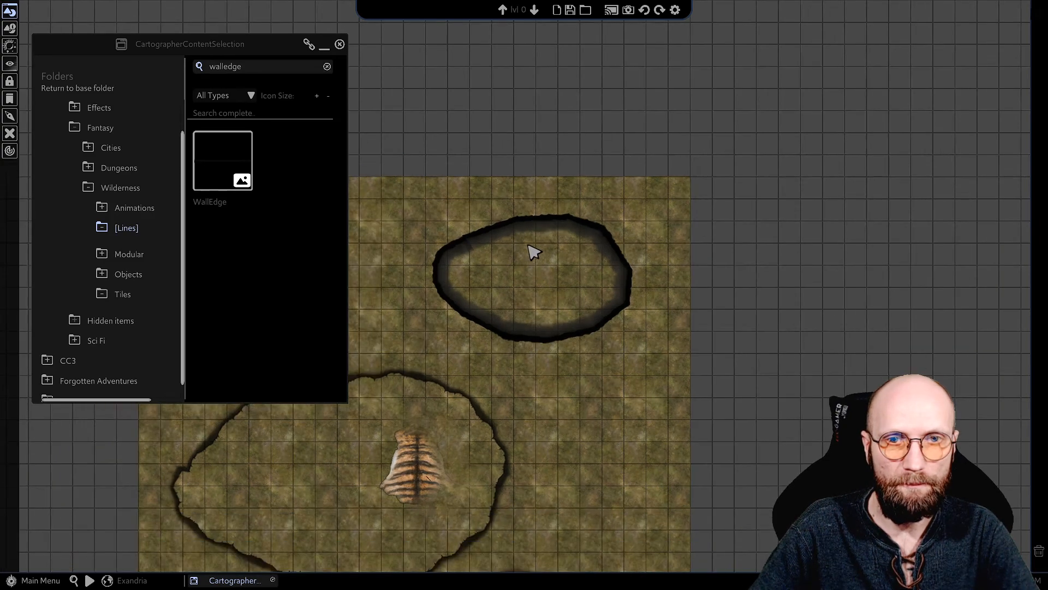
- Search the content library for "abyss"
mouse_move(527, 244)
middle_mouse_down()
mouse_move(530, 290)
mouse_move(627, 208)
middle_mouse_up()
scroll(531, 290, "up", 1)
scroll(627, 213, "down", 1)
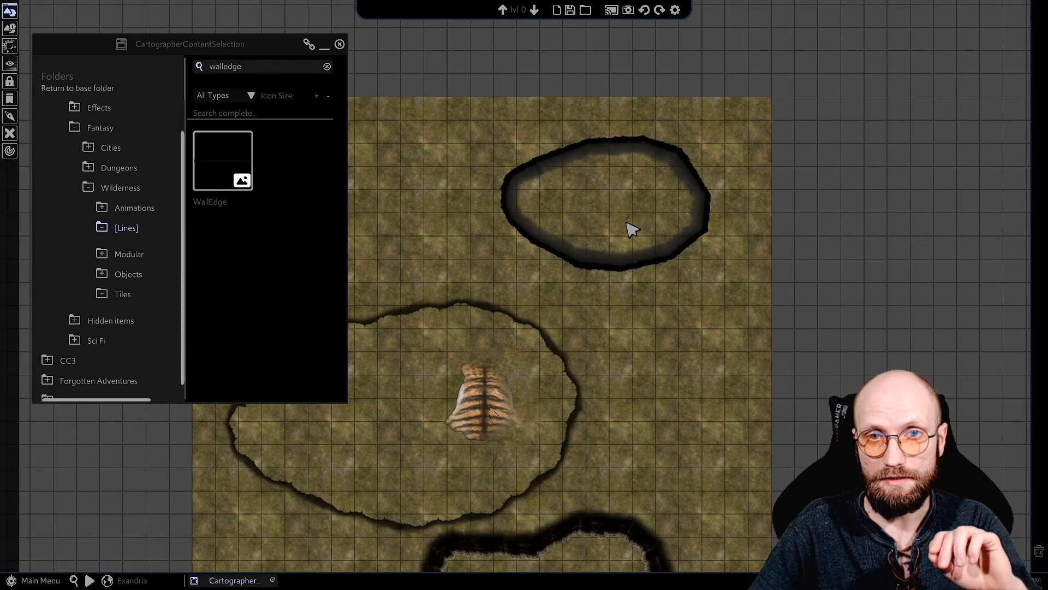
middle_click_drag(627, 241, 622, 330)
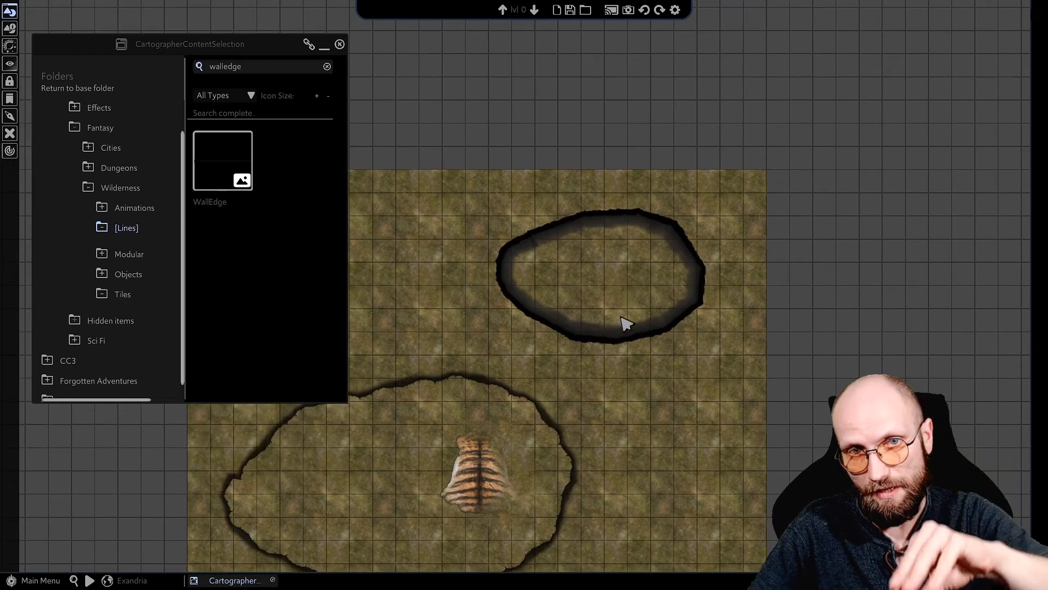
left_click(264, 71)
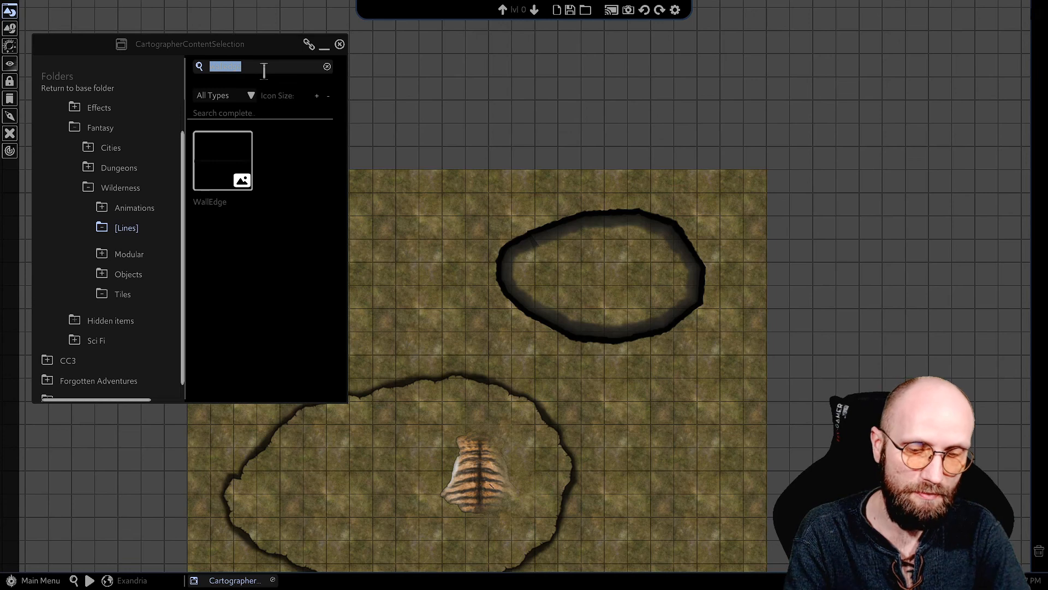
type("abyss")
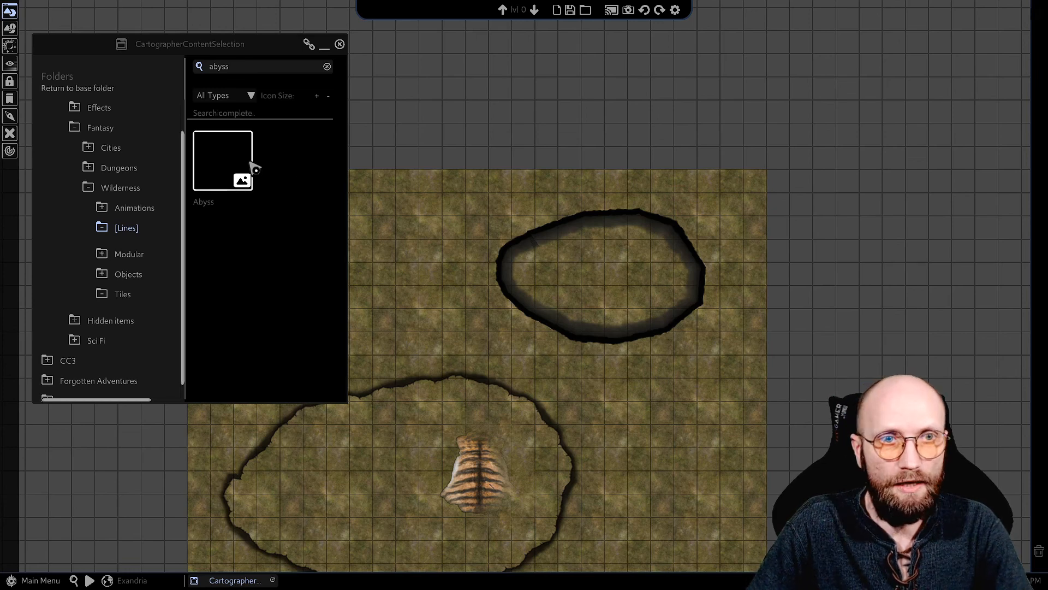
- Pick the Abyss tile from the search results and set its placement mode to Tiled Polygon
left_click(216, 176)
scroll(632, 243, "up", 5)
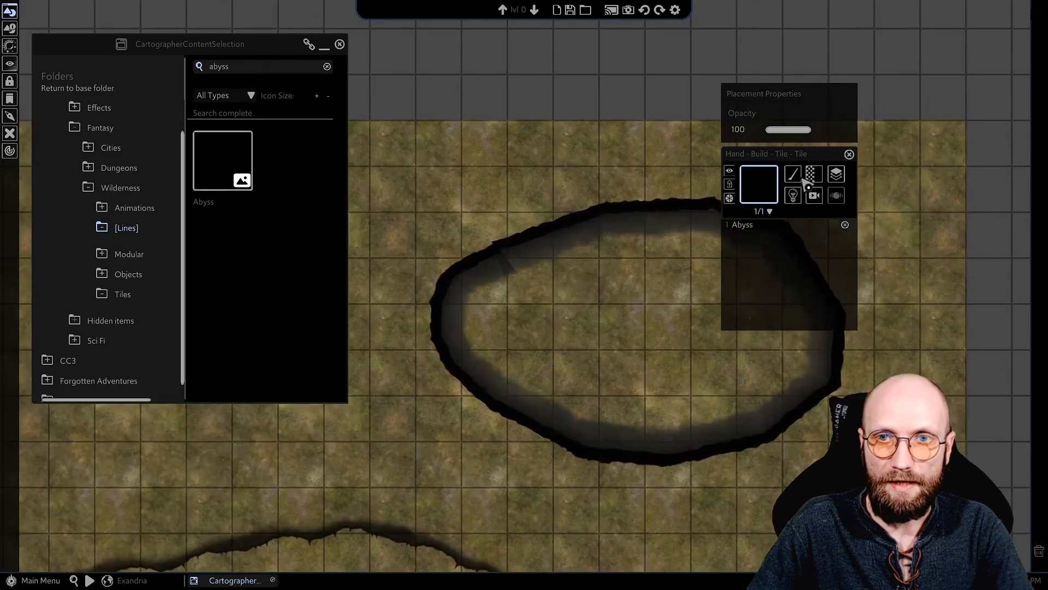
left_click(793, 176)
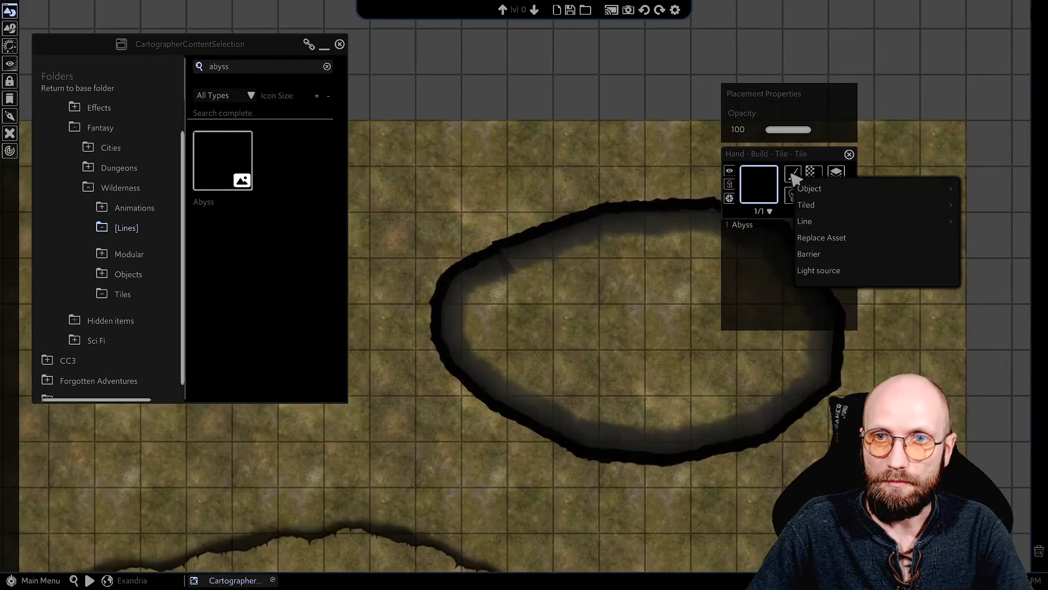
mouse_move(820, 210)
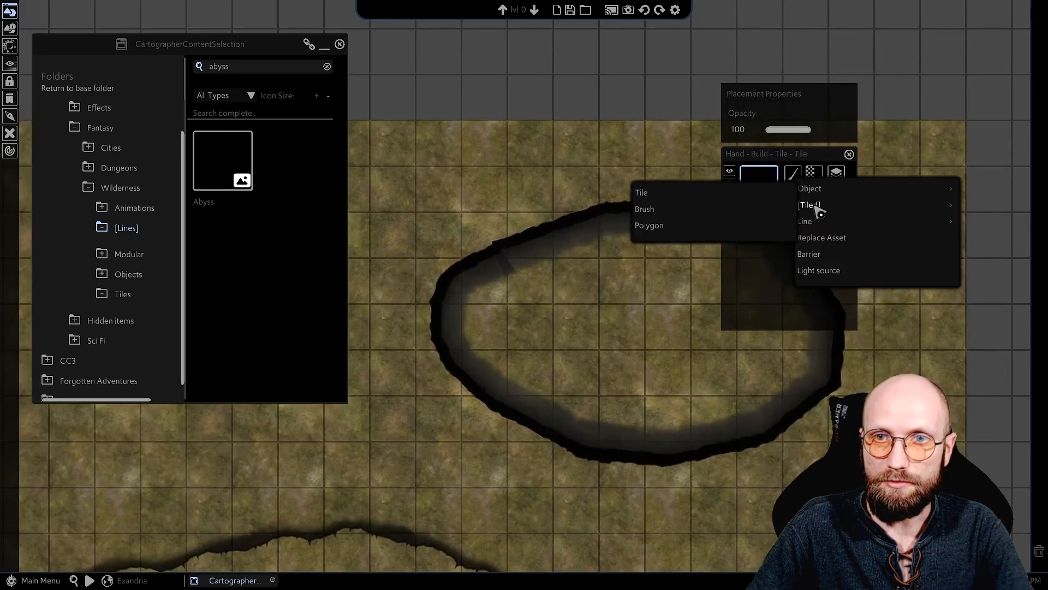
left_click(653, 226)
middle_click_drag(596, 238, 528, 257)
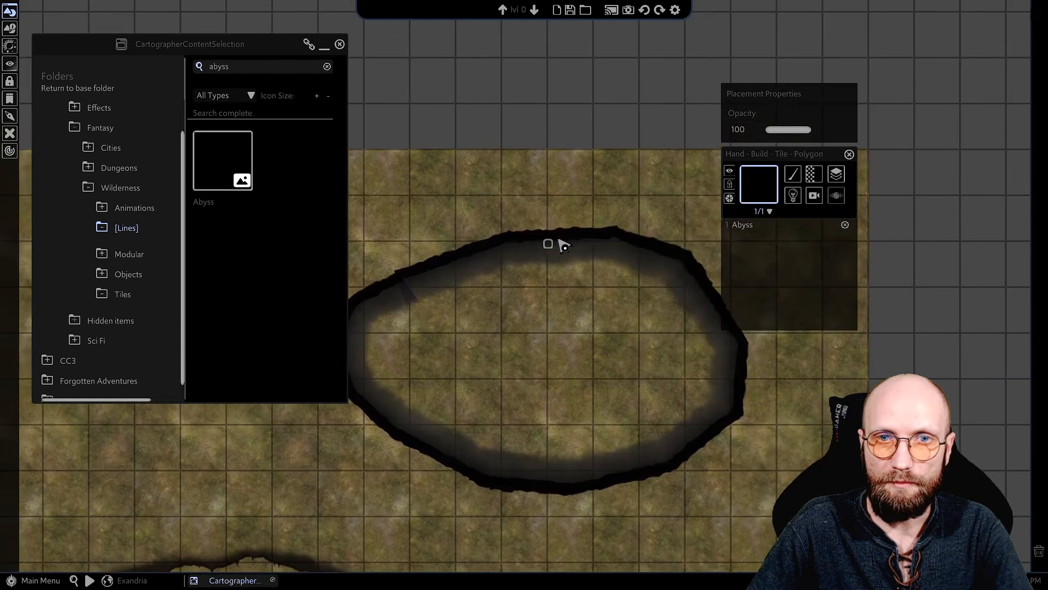
- Trace an Abyss polygon along the oval WallEdge outline, close it to fill the pit, and end tile placement
left_click(612, 233)
left_click(511, 236)
left_click(485, 244)
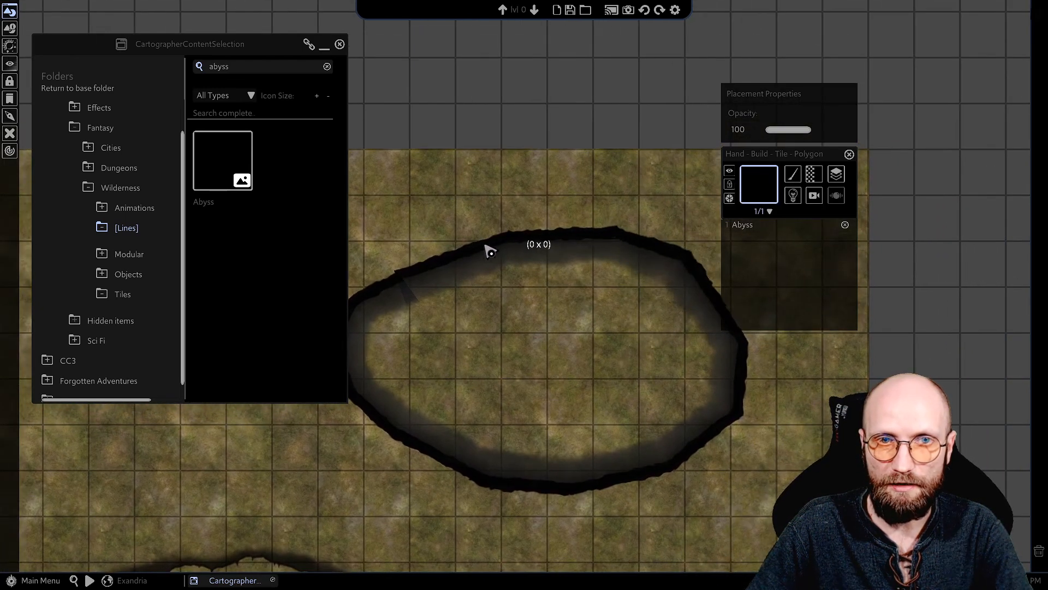
left_click(398, 275)
middle_click_drag(369, 310, 456, 253)
left_click(453, 256)
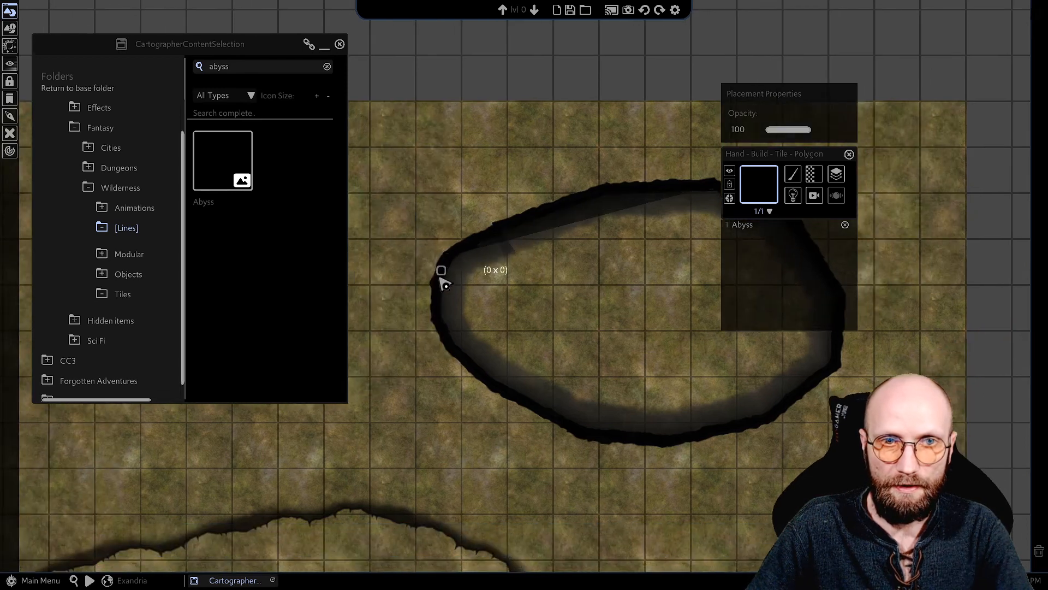
left_click(439, 292)
left_click(440, 340)
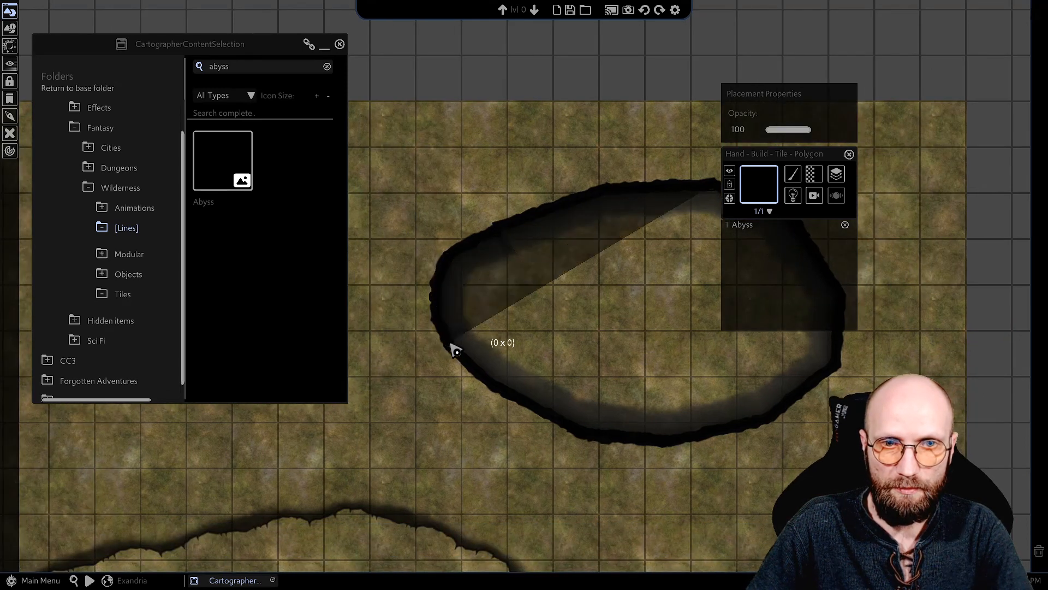
left_click(479, 378)
left_click(522, 390)
left_click(573, 432)
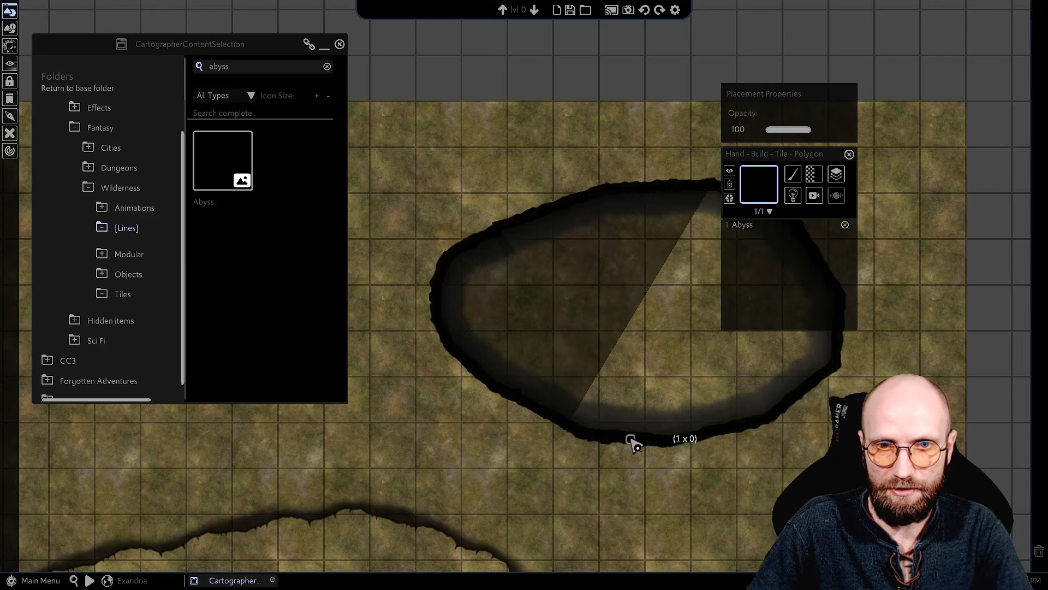
left_click(636, 439)
left_click(699, 438)
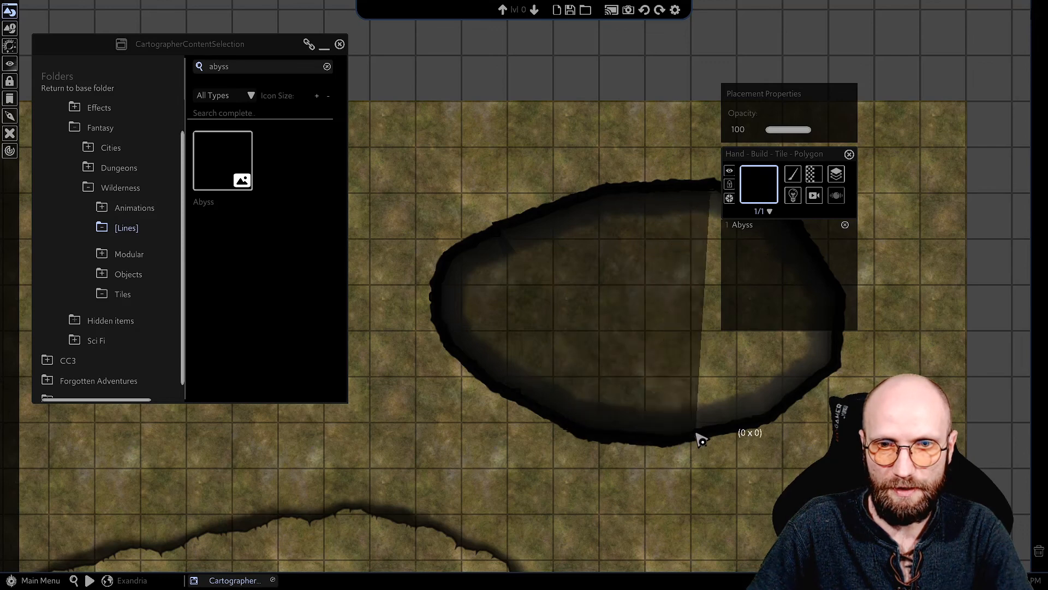
left_click(769, 417)
middle_click_drag(781, 387, 549, 404)
left_click(581, 402)
left_click(601, 386)
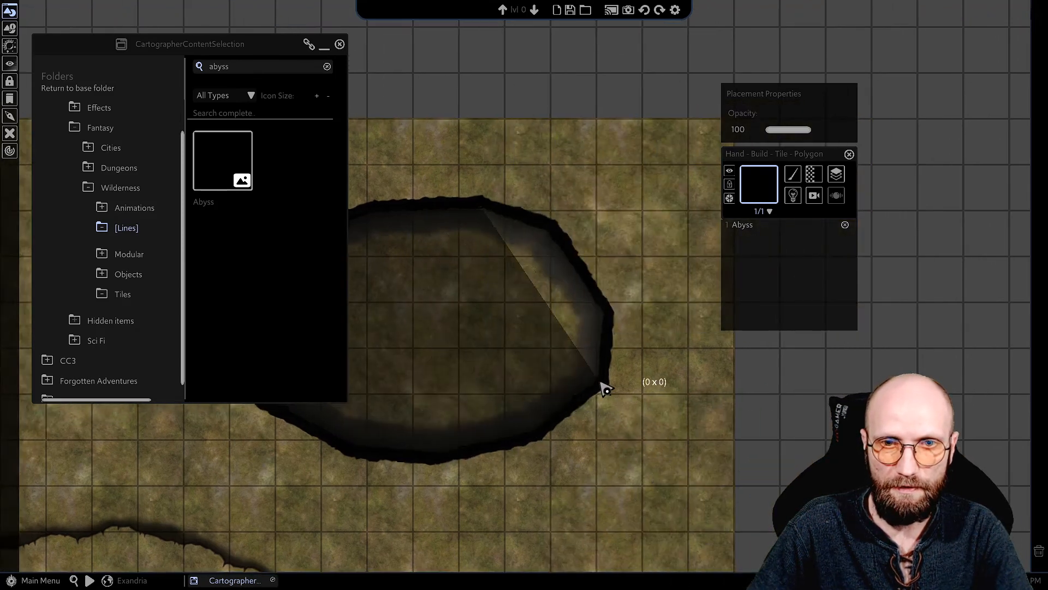
left_click(609, 342)
left_click(603, 296)
left_click(586, 267)
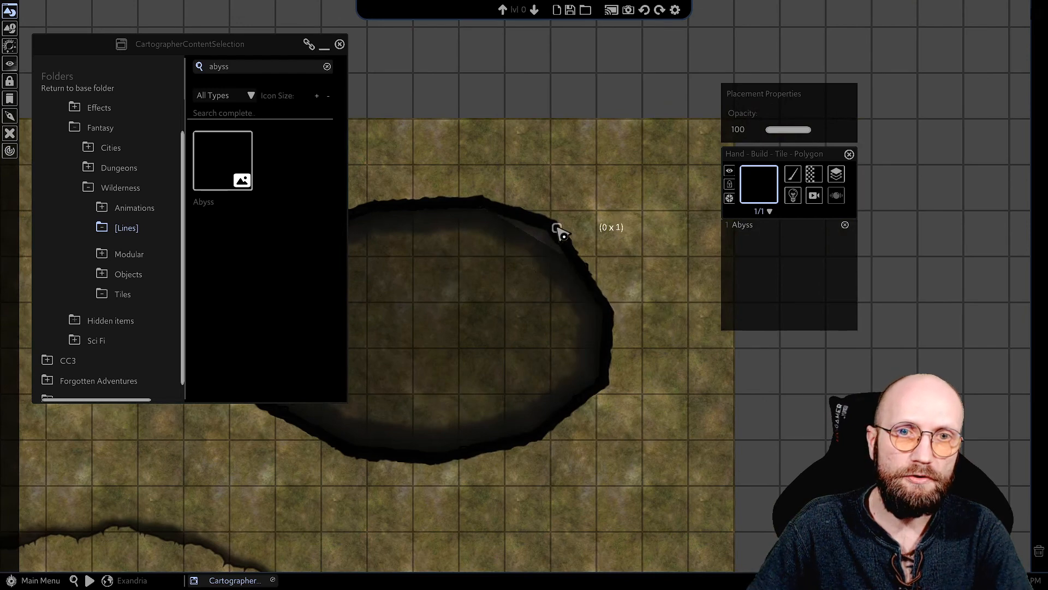
left_click(557, 224)
left_click(523, 210)
middle_click_drag(457, 295, 552, 298)
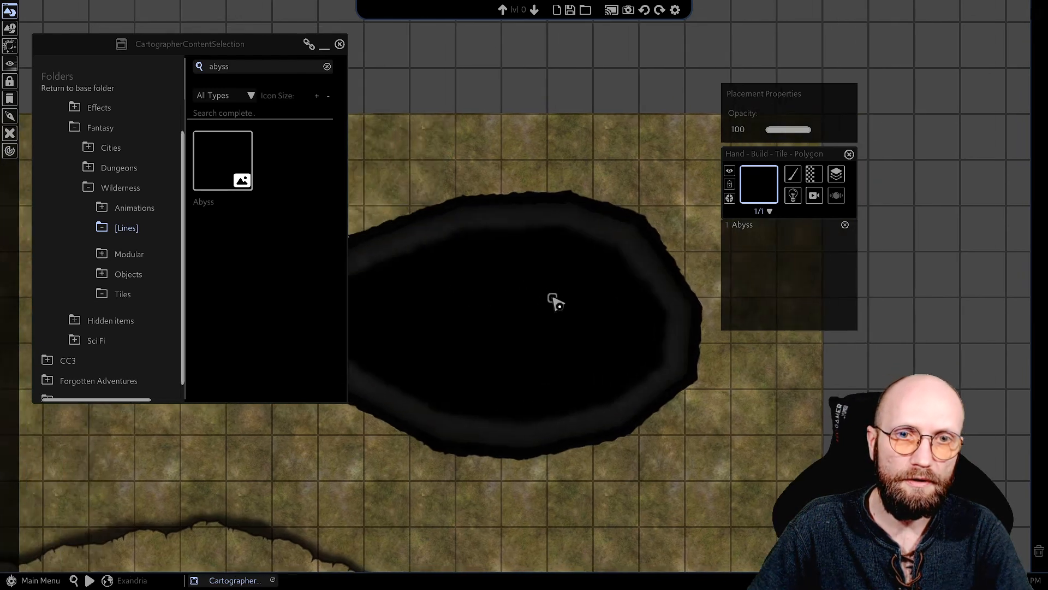
right_click(554, 298)
- Select the Abyss polygon, open its opacity adjustment, and move the Hand and opacity windows clear of the pit
scroll(556, 297, "down", 3)
left_click(508, 303)
middle_click_drag(446, 328, 700, 230)
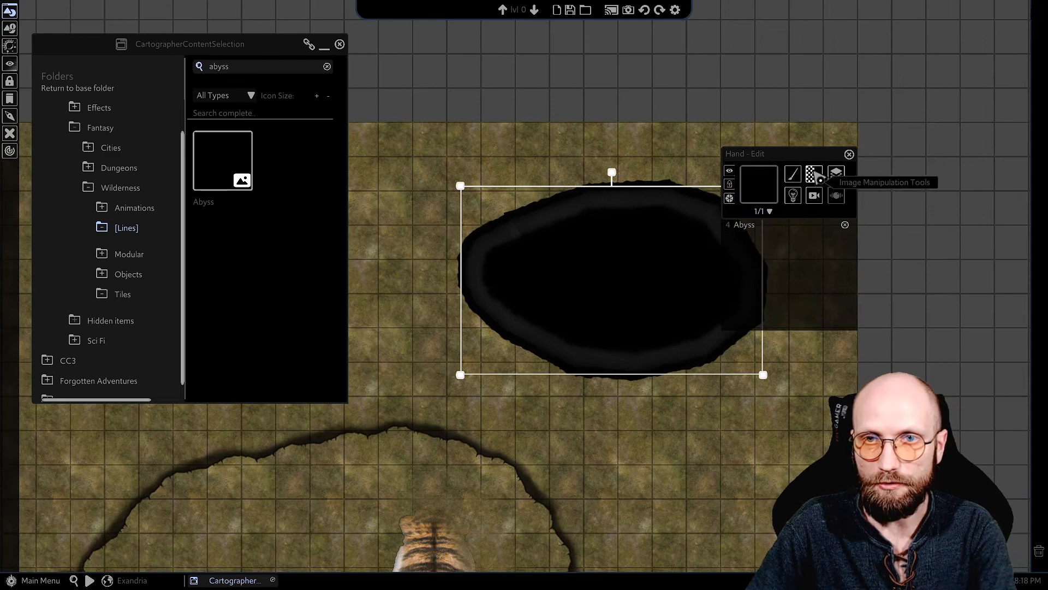
middle_click_drag(614, 496, 533, 513)
scroll(535, 516, "down", 2)
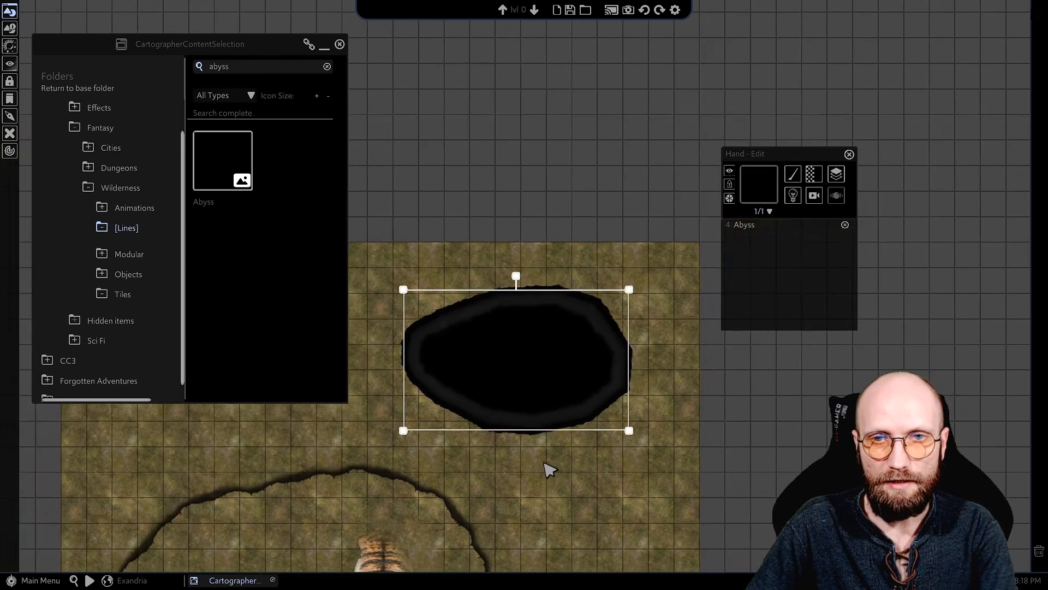
left_click_drag(767, 152, 861, 60)
middle_click_drag(391, 150, 480, 93)
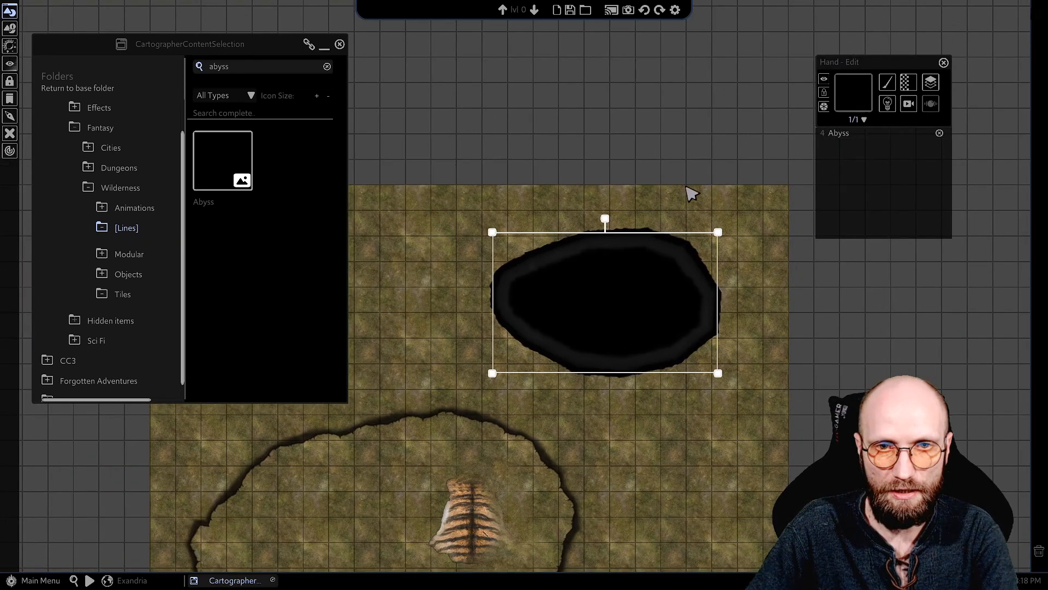
key("o")
left_click_drag(546, 282, 601, 103)
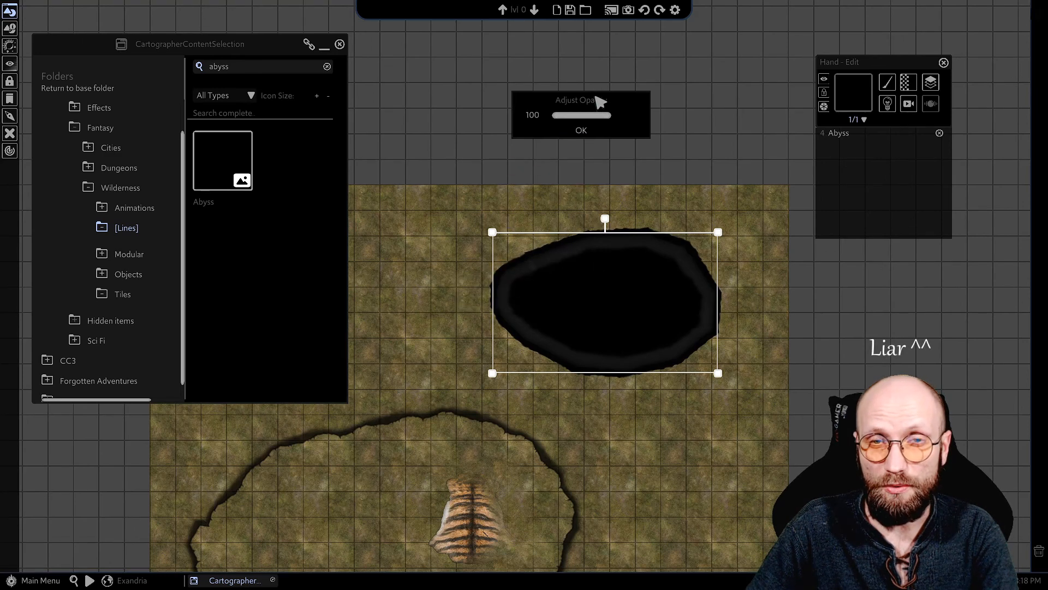
key("h")
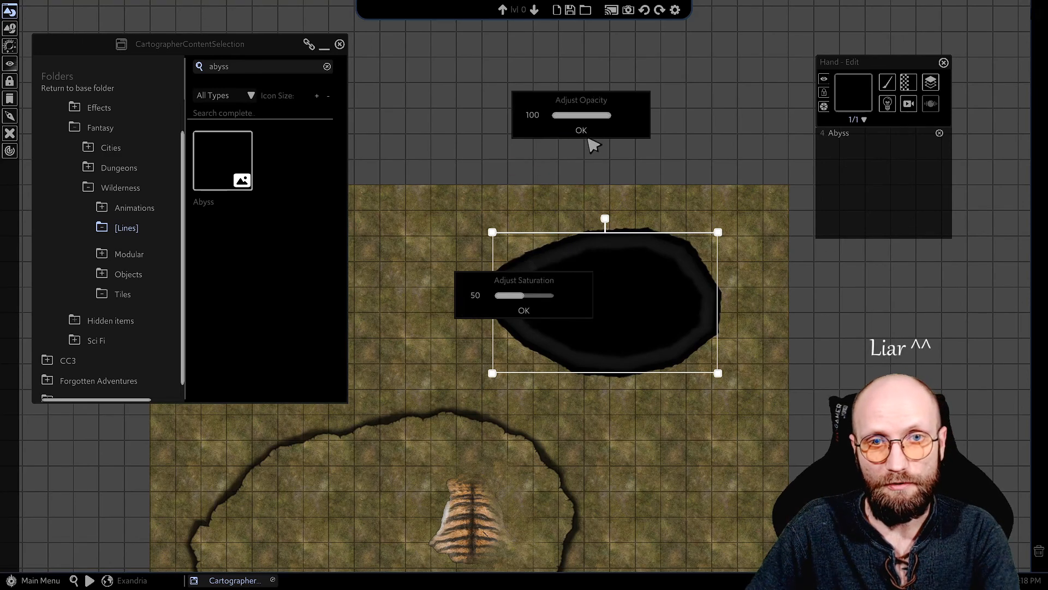
left_click_drag(573, 303, 511, 139)
left_click_drag(545, 285, 737, 147)
left_click(715, 171)
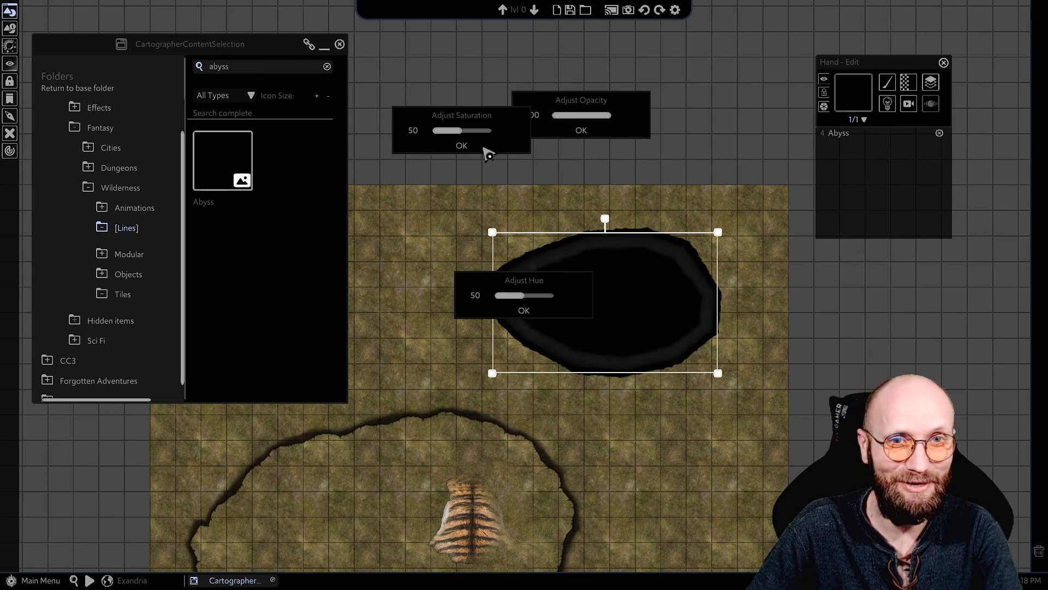
left_click(462, 145)
left_click(525, 313)
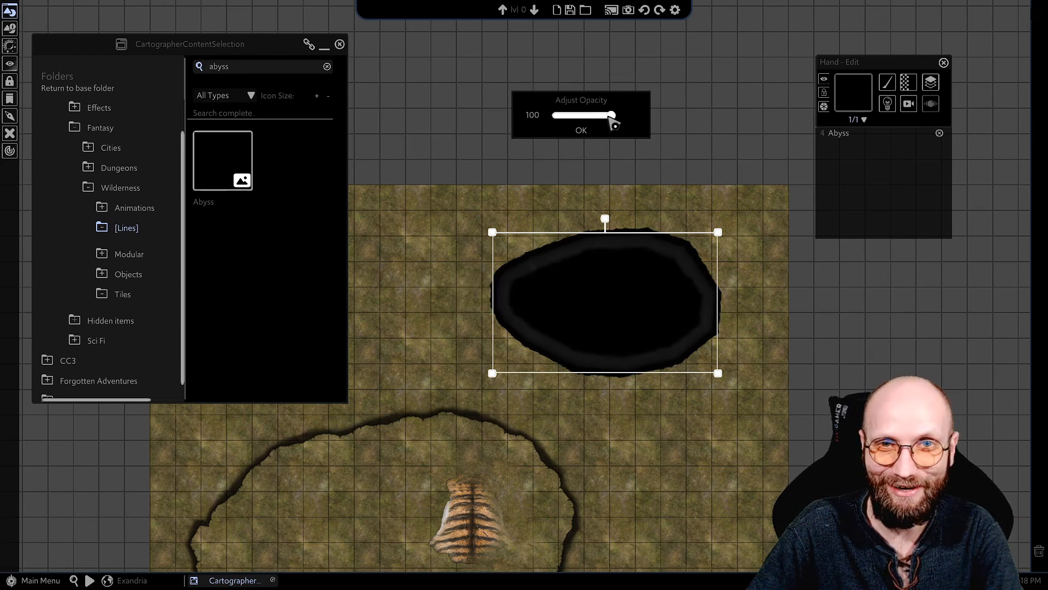
- Set the Abyss polygon's opacity to 50
left_click_drag(610, 116, 587, 118)
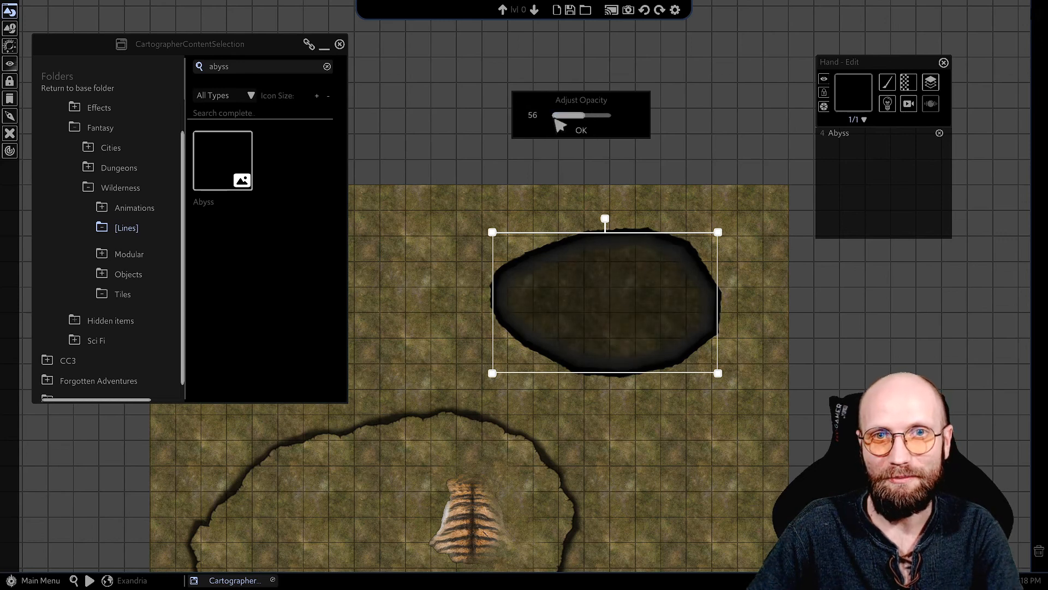
left_click(534, 115)
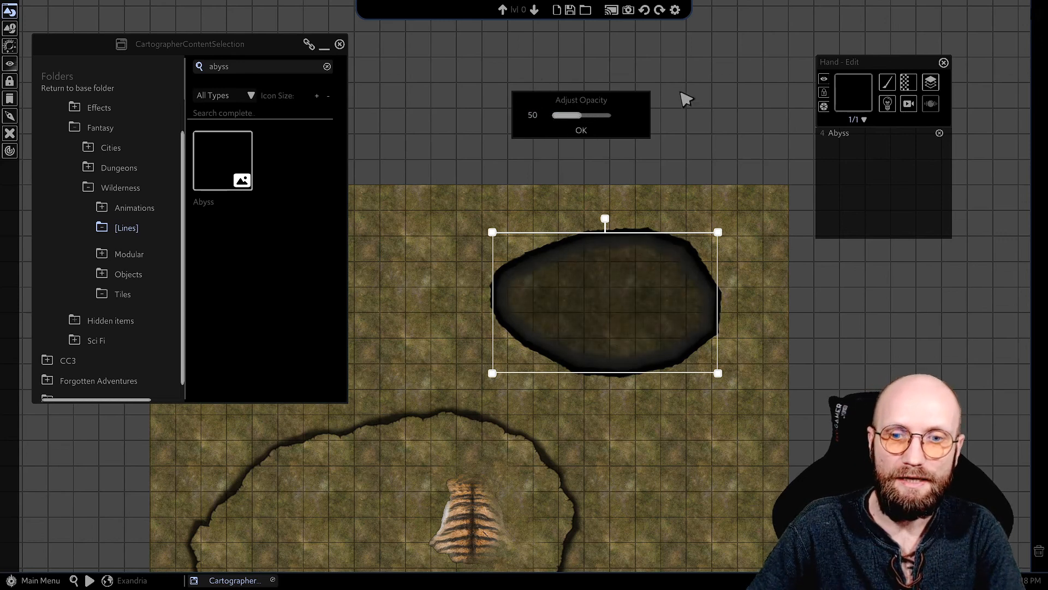
left_click(579, 133)
left_click(577, 136)
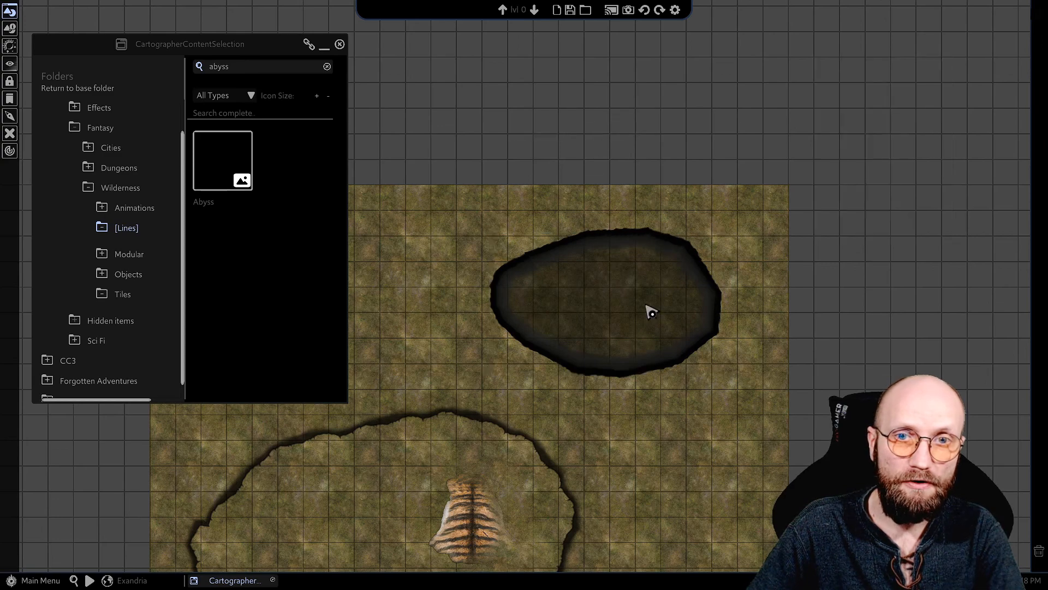
- Select the Abyss polygon in the oval pit and switch its placement mode to Tiled Brush
middle_click_drag(671, 364, 791, 305)
scroll(791, 306, "down", 5)
scroll(803, 316, "up", 3)
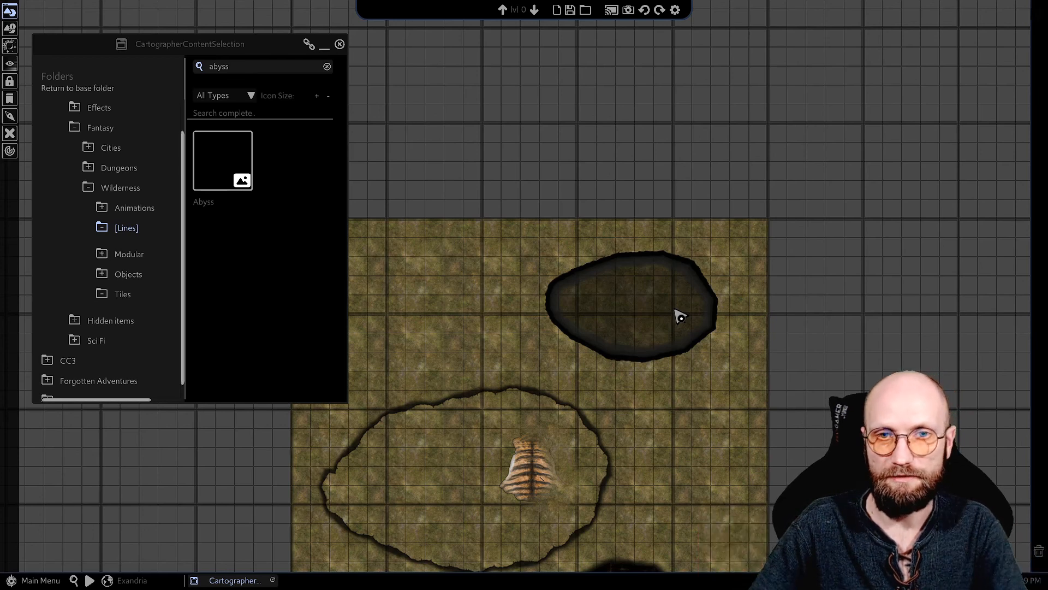
scroll(681, 314, "up", 1)
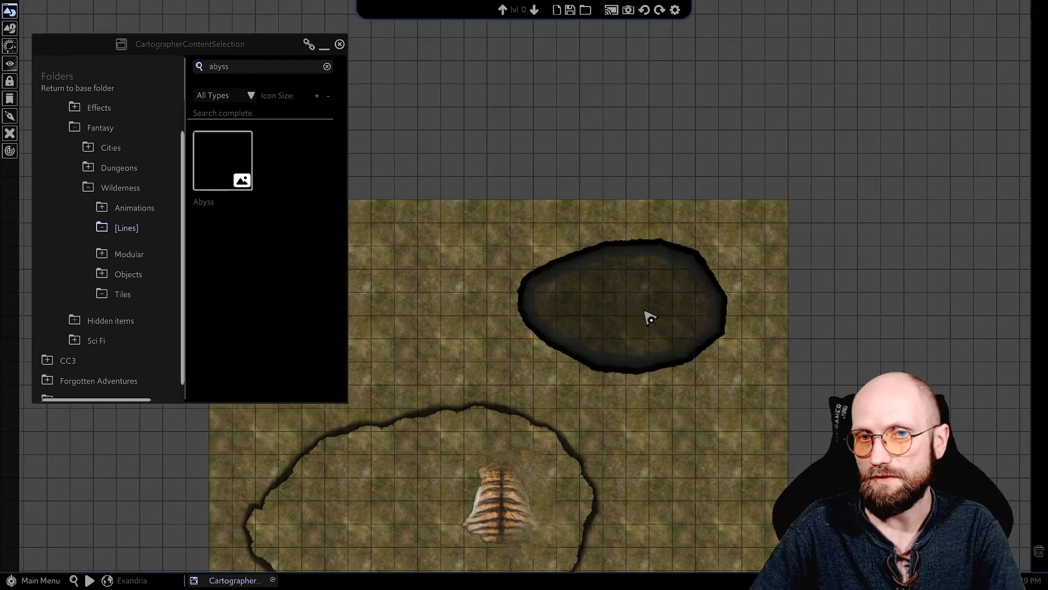
left_click(633, 313)
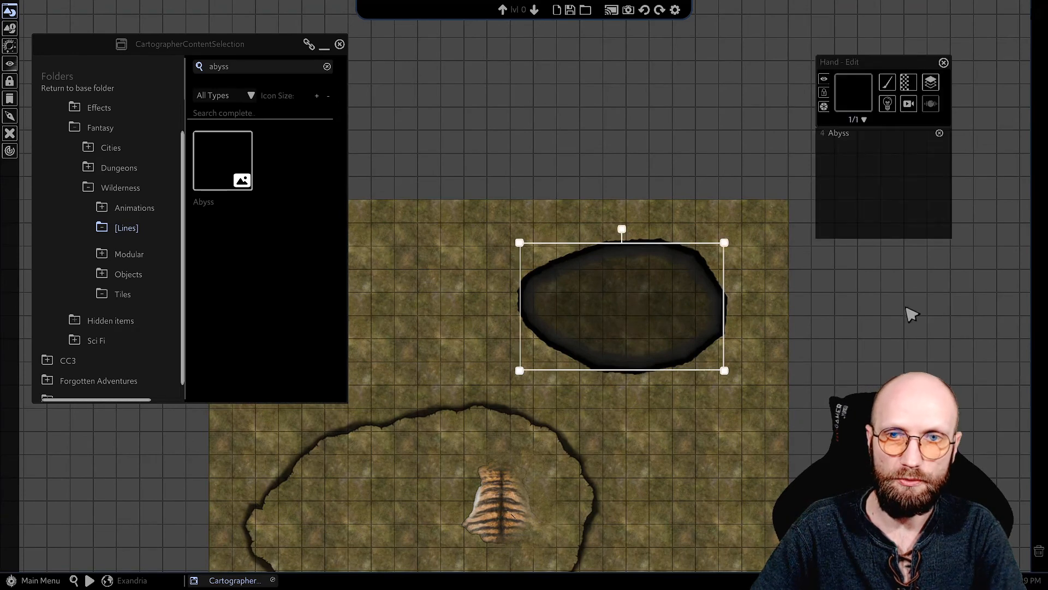
left_click(907, 311)
left_click(626, 311)
left_click(888, 83)
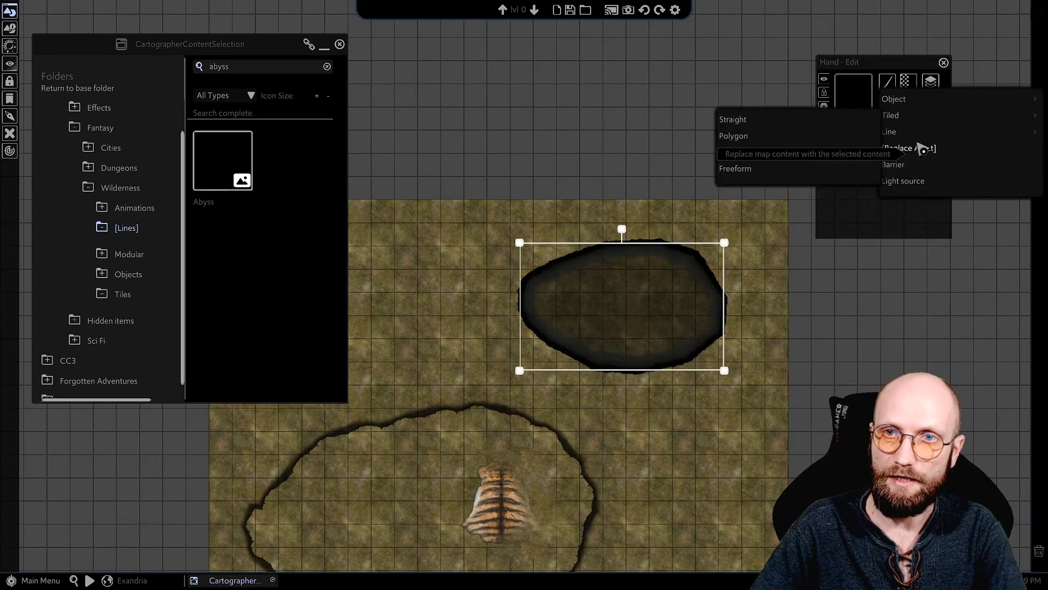
mouse_move(902, 123)
left_click(729, 119)
scroll(627, 262, "up", 1)
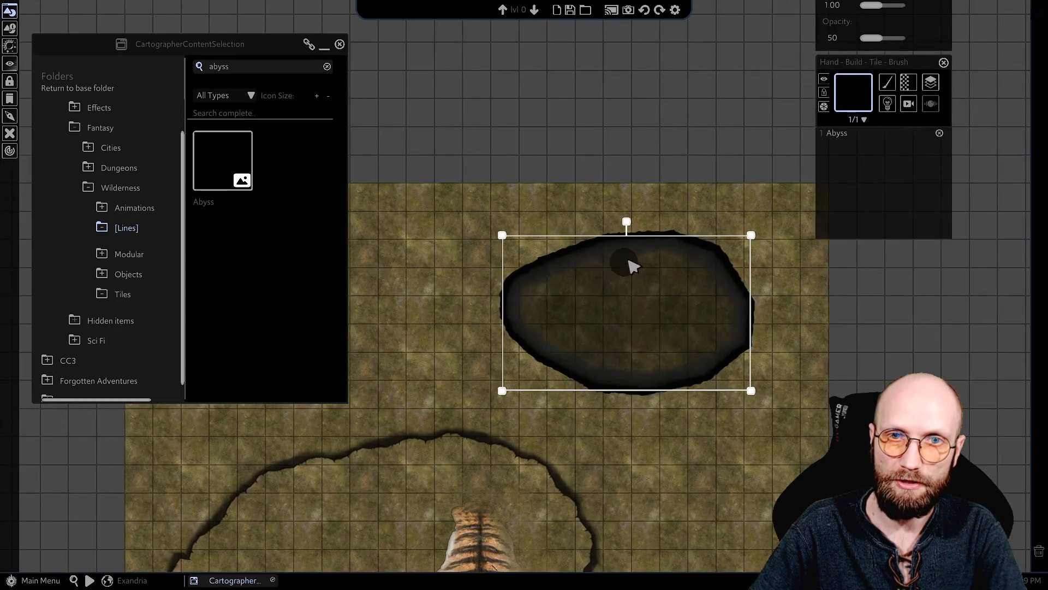
- Paint a ring of Abyss just inside the oval wall edge with a soft brush of width 2.00
left_click_drag(862, 129, 938, 129)
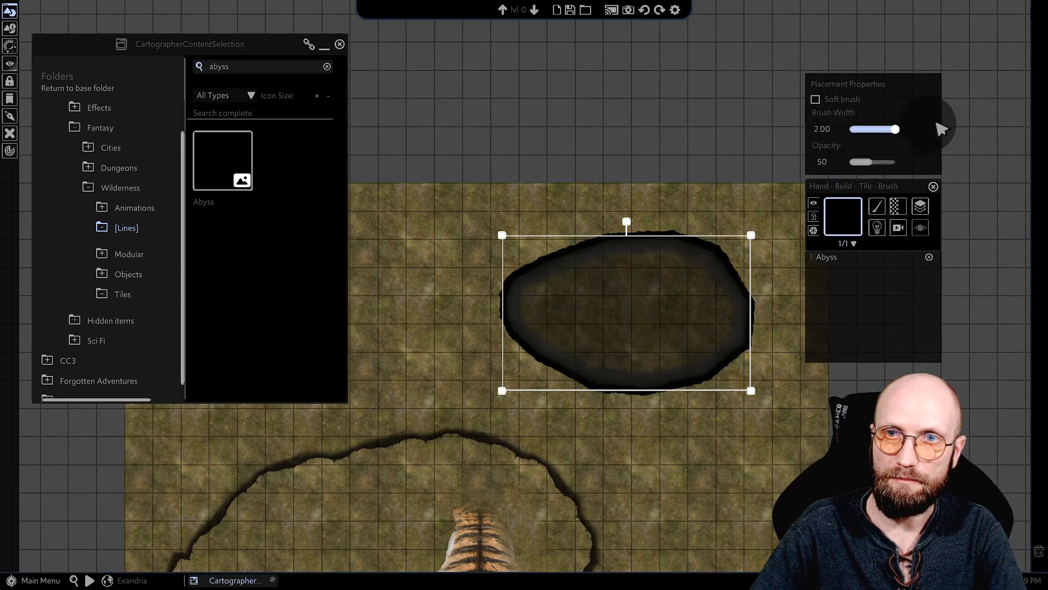
left_click(815, 100)
mouse_move(622, 300)
left_mouse_down()
mouse_move(655, 253)
mouse_move(538, 287)
mouse_move(531, 327)
mouse_move(578, 365)
mouse_move(632, 379)
mouse_move(700, 373)
mouse_move(732, 339)
mouse_move(726, 286)
mouse_move(673, 260)
left_mouse_up()
left_click(670, 270)
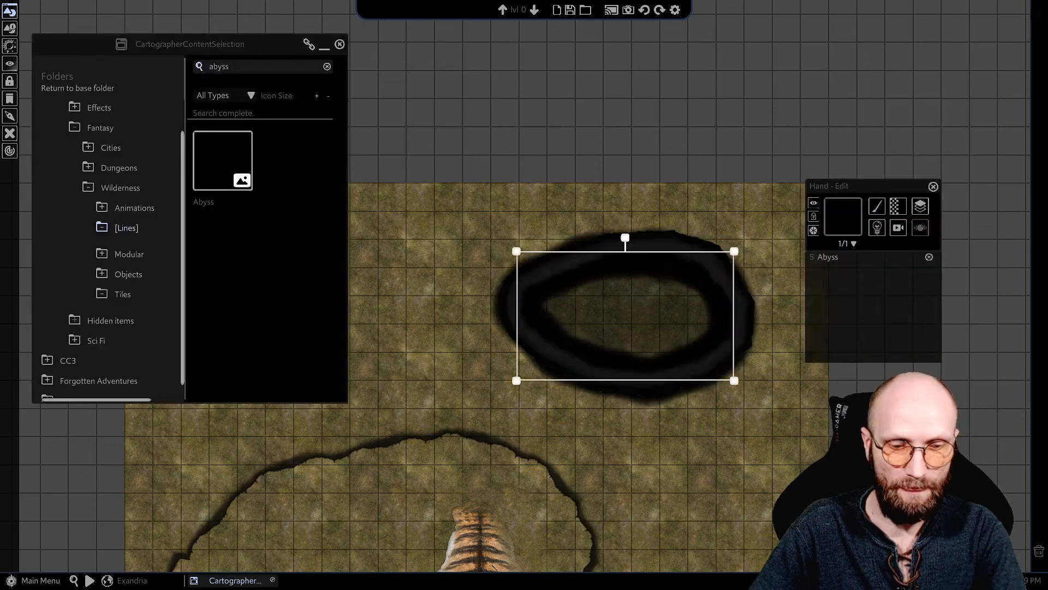
left_click(898, 206)
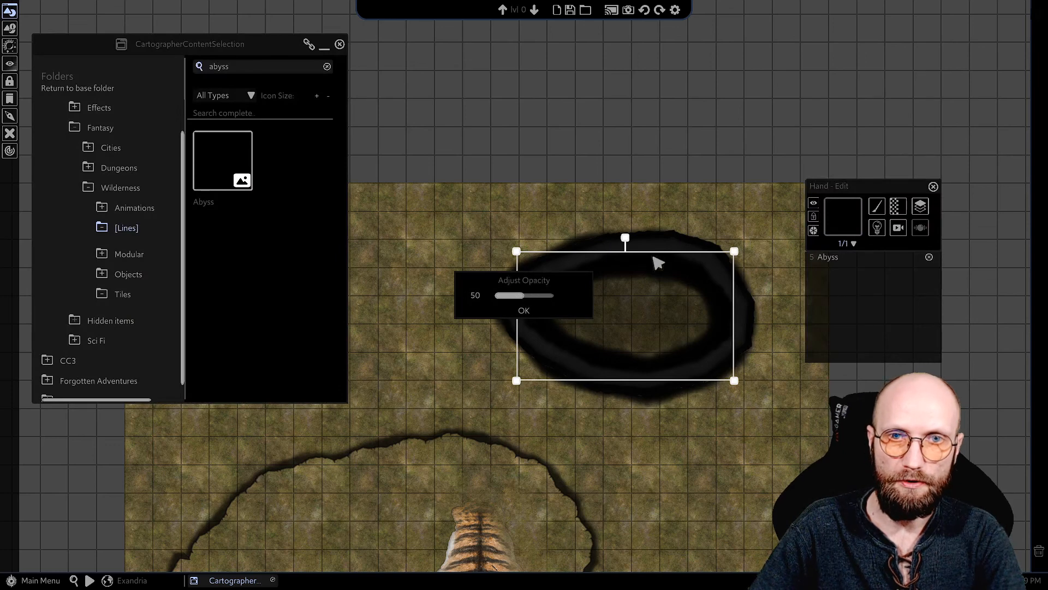
left_click(658, 262)
left_click(524, 310)
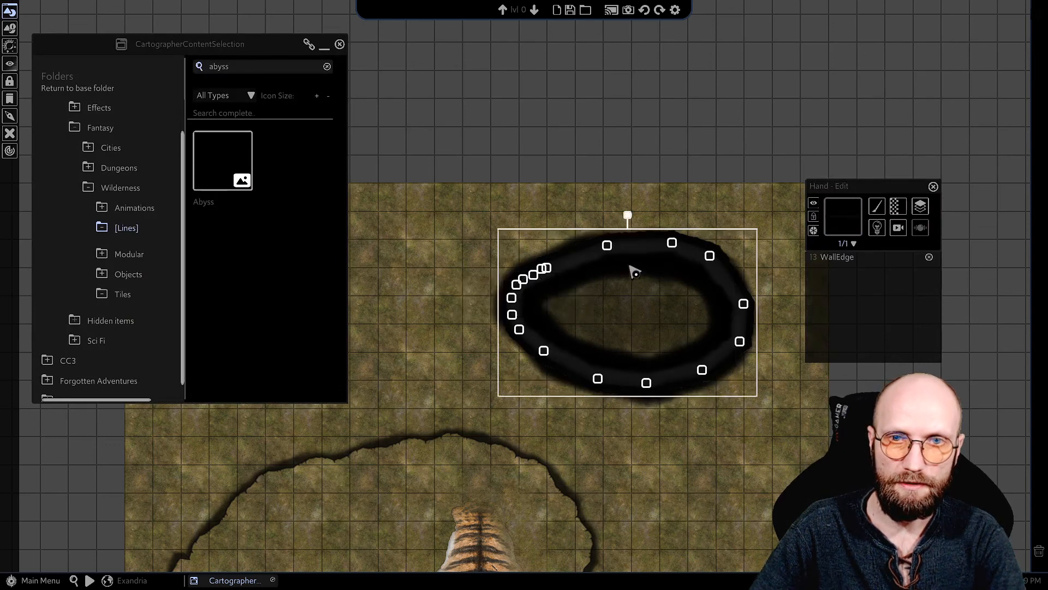
- Move the Abyss polygon off the pit, nudge the soft Abyss ring slightly, and set the ring's opacity to 15
left_click(633, 270)
left_click_drag(633, 260, 748, 75)
left_click(658, 276)
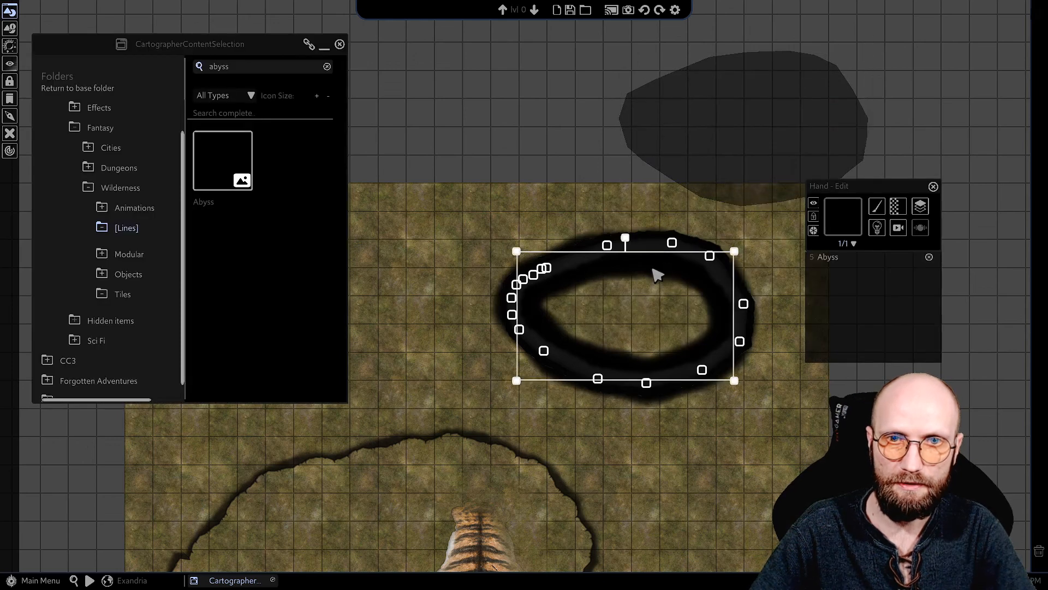
mouse_move(657, 273)
left_mouse_down()
mouse_move(580, 47)
mouse_move(536, 94)
mouse_move(648, 269)
mouse_move(662, 270)
left_mouse_up()
key("o")
left_click_drag(532, 296, 505, 299)
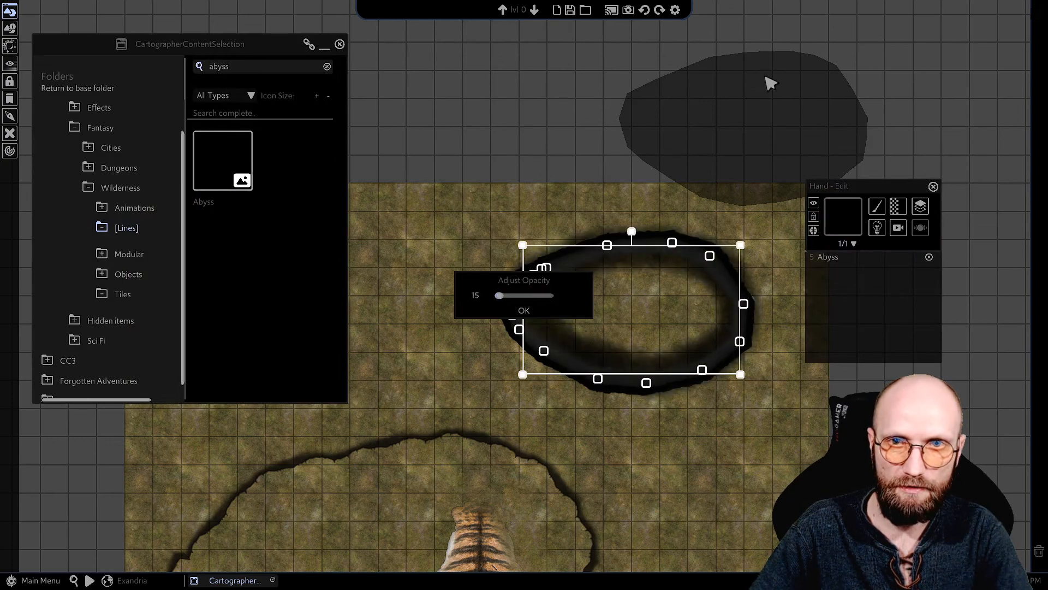
- Move the Abyss polygon back into the oval pit, accept the ring's opacity, and clear the selection
left_click_drag(770, 82, 649, 287)
left_click(524, 310)
left_click(686, 46)
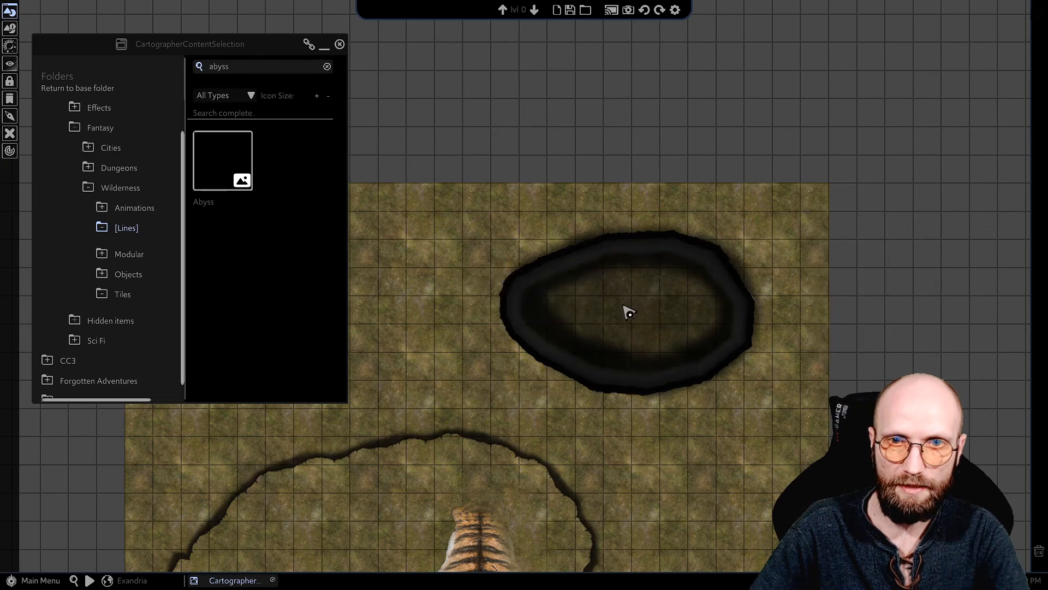
- Examine the pit's shading up close, checking the soft Abyss ring and the Abyss polygon in turn
scroll(627, 309, "down", 1)
middle_click_drag(627, 309, 706, 273)
scroll(707, 273, "down", 1)
scroll(622, 290, "up", 1)
scroll(640, 280, "up", 3)
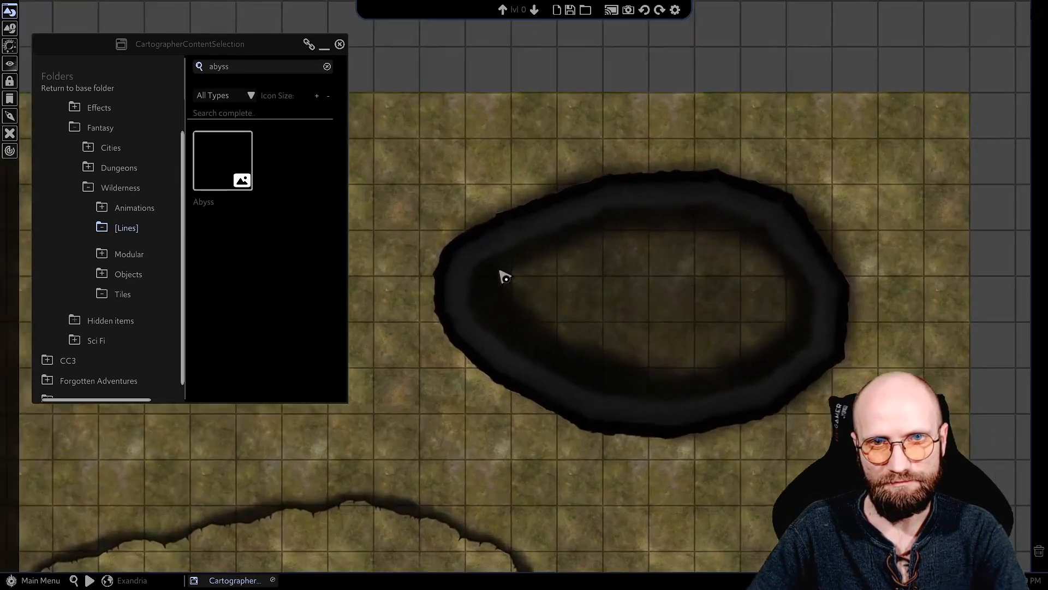
left_click(501, 293)
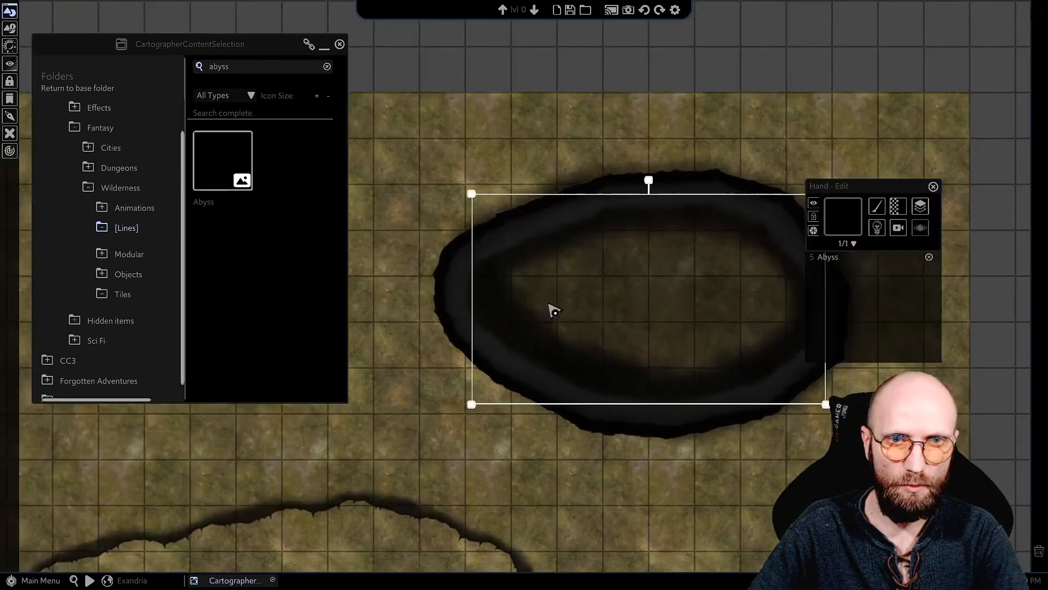
scroll(554, 311, "down", 1)
left_click(527, 328)
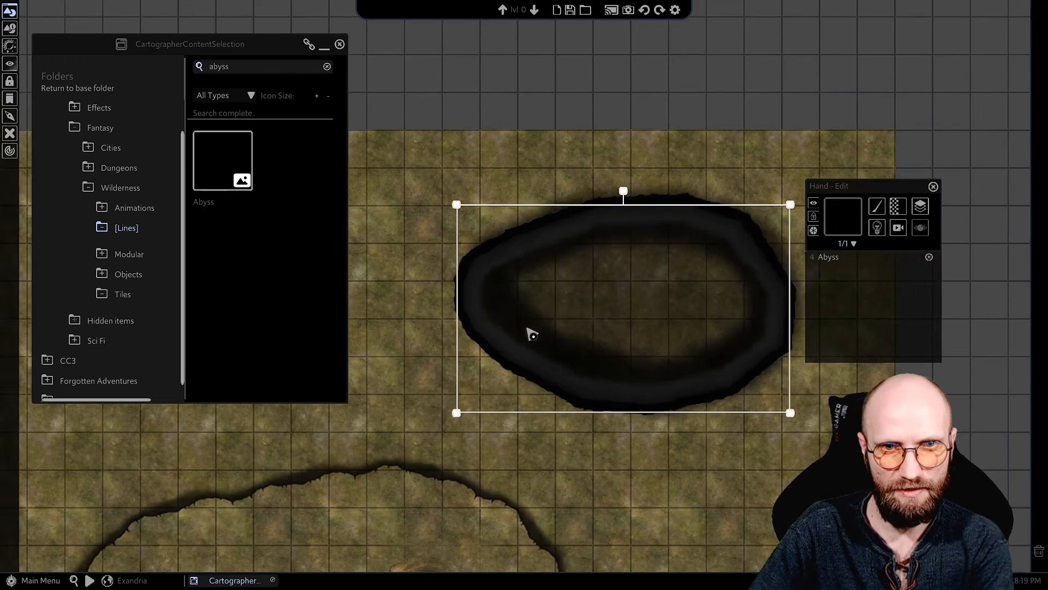
key("Escape")
scroll(557, 343, "down", 3)
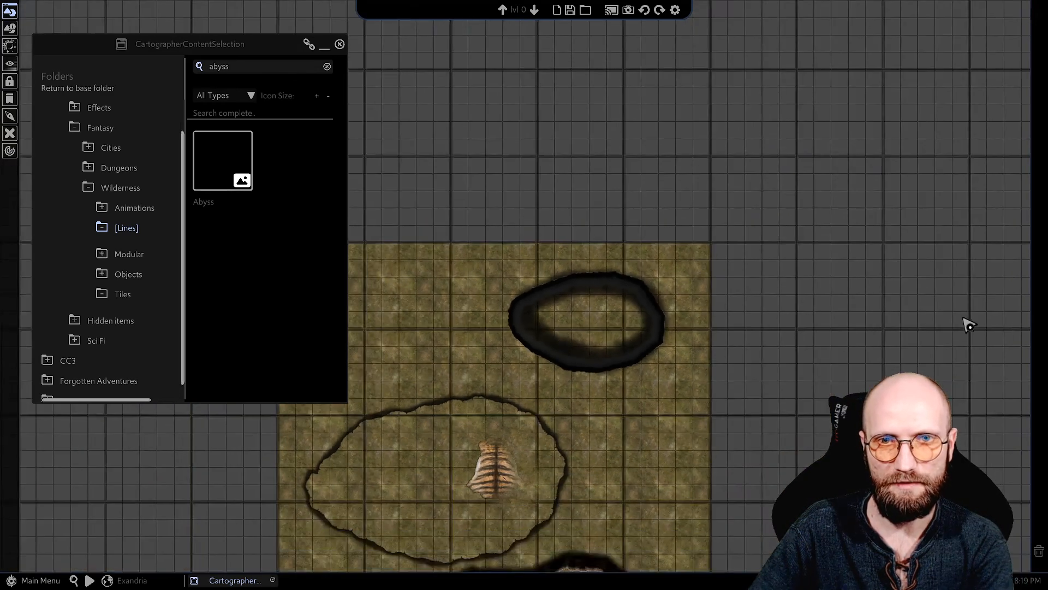
- Select the soft Abyss ring inside the oval pit
left_click(556, 349)
key("Escape")
left_click(557, 346)
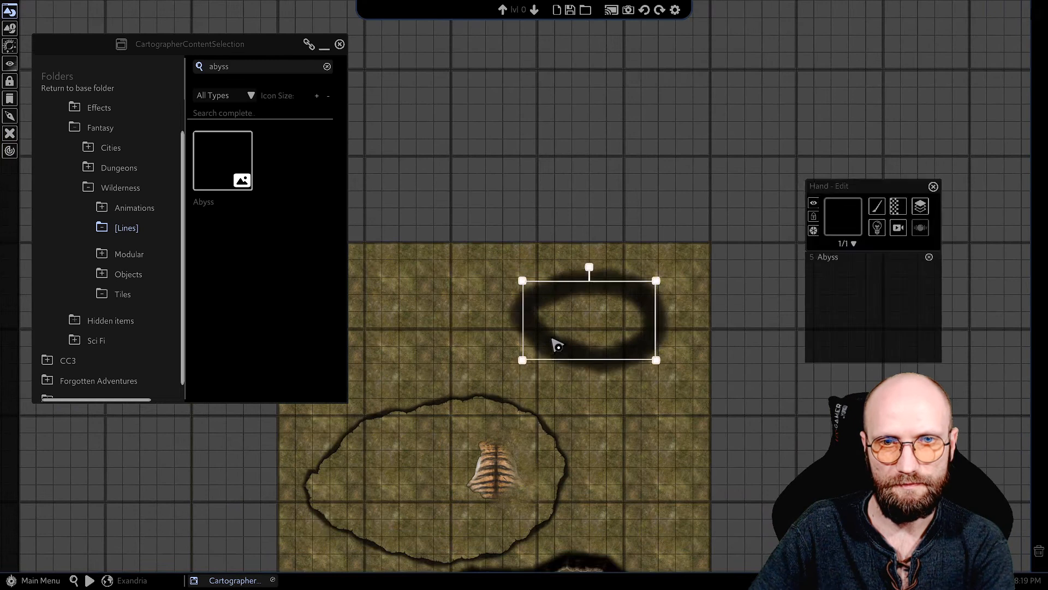